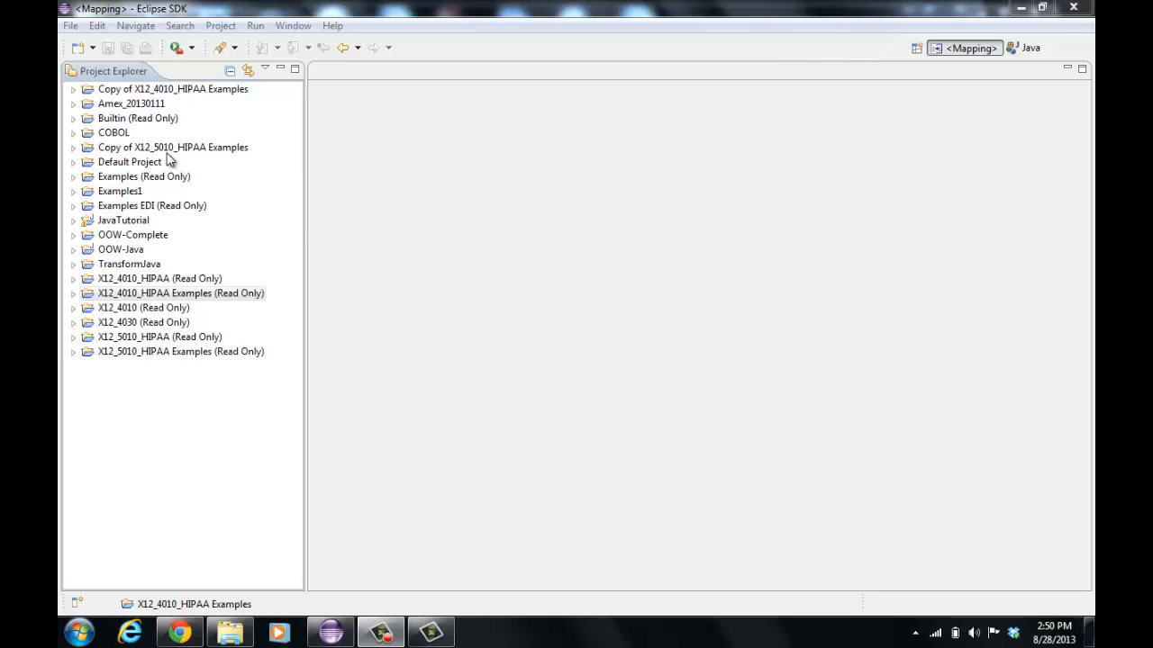
- Open the CoverageRequestEnv map from the Copy of X12_4010_HIPAA Examples project and enlarge its input and output tree area
{"action": "left_click", "coordinate": [73, 90]}
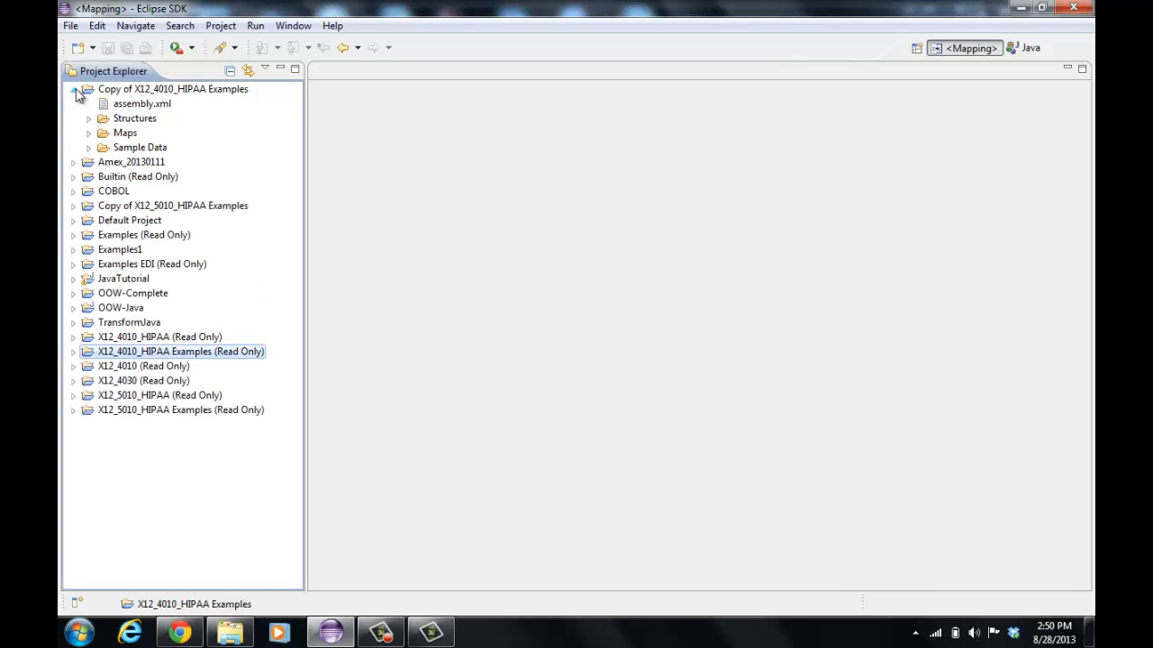
{"action": "left_click", "coordinate": [89, 134]}
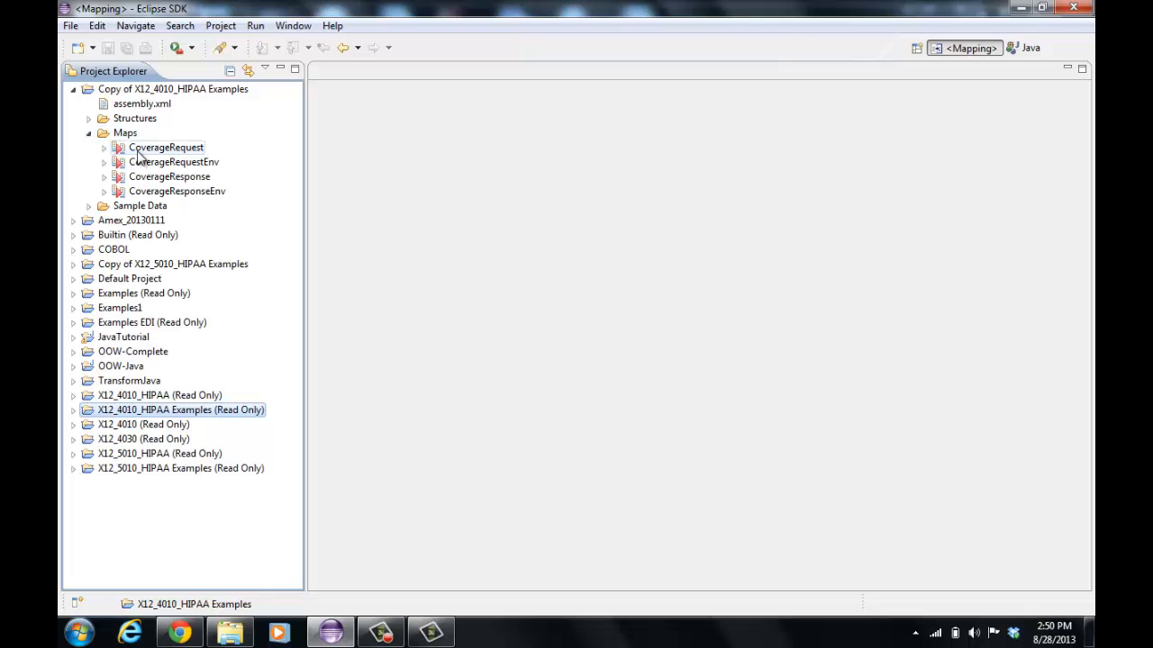
{"action": "left_click", "coordinate": [171, 162]}
{"action": "double_click", "coordinate": [172, 166]}
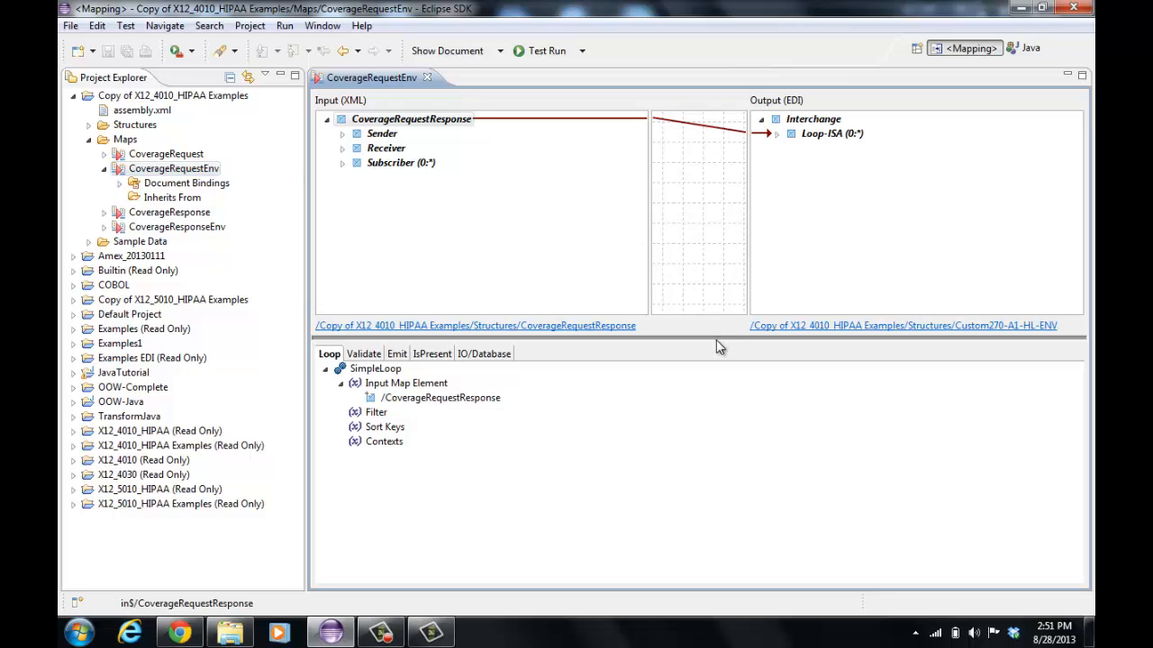
{"action": "left_click_drag", "start_coordinate": [716, 340], "coordinate": [709, 381]}
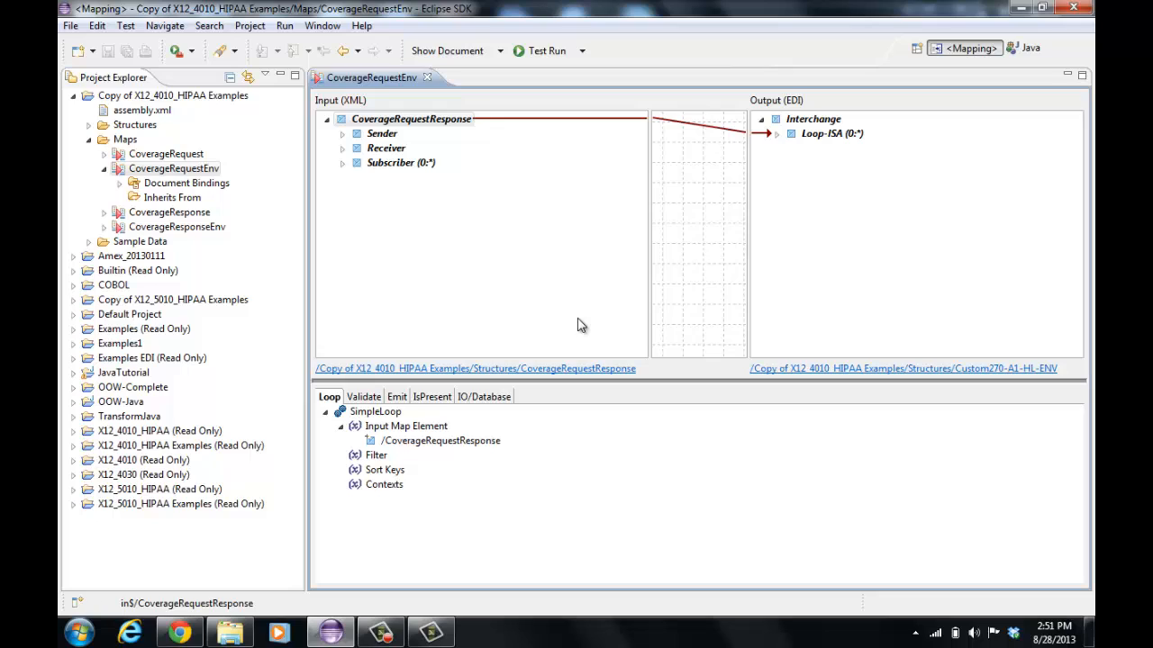
- Expand the map's output tree through Loop-ISA, Loop-GS and Transaction-270-A1 down to the contents of InformationSource
{"action": "left_click", "coordinate": [777, 134]}
{"action": "left_click", "coordinate": [792, 162]}
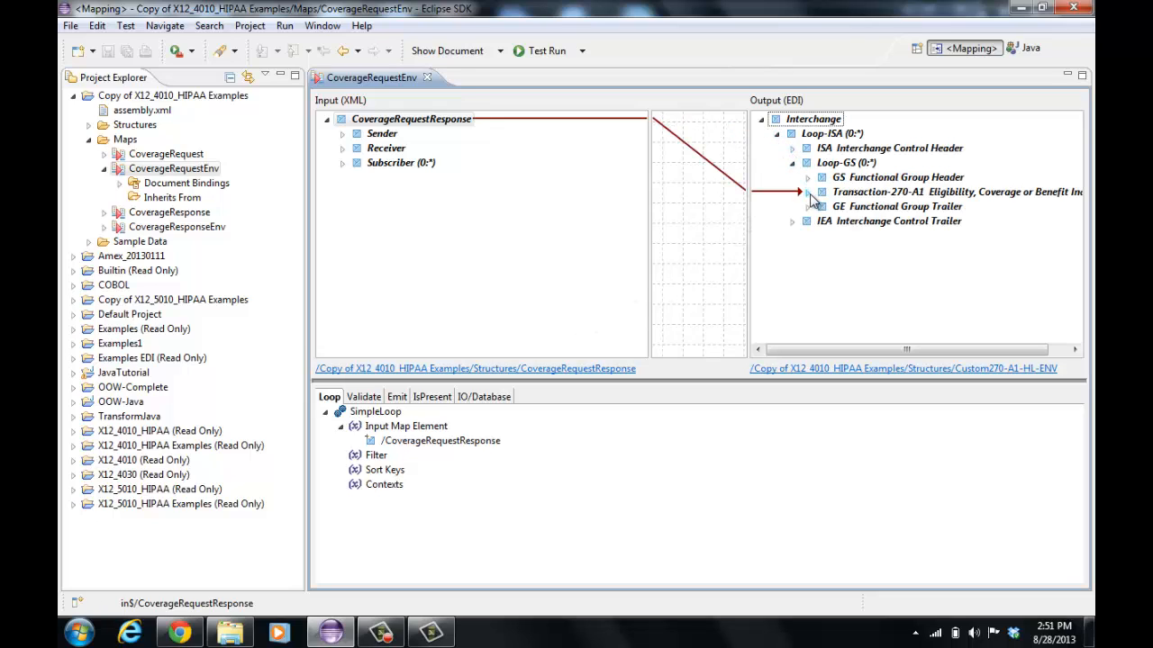
{"action": "left_click", "coordinate": [808, 192]}
{"action": "left_click", "coordinate": [824, 207]}
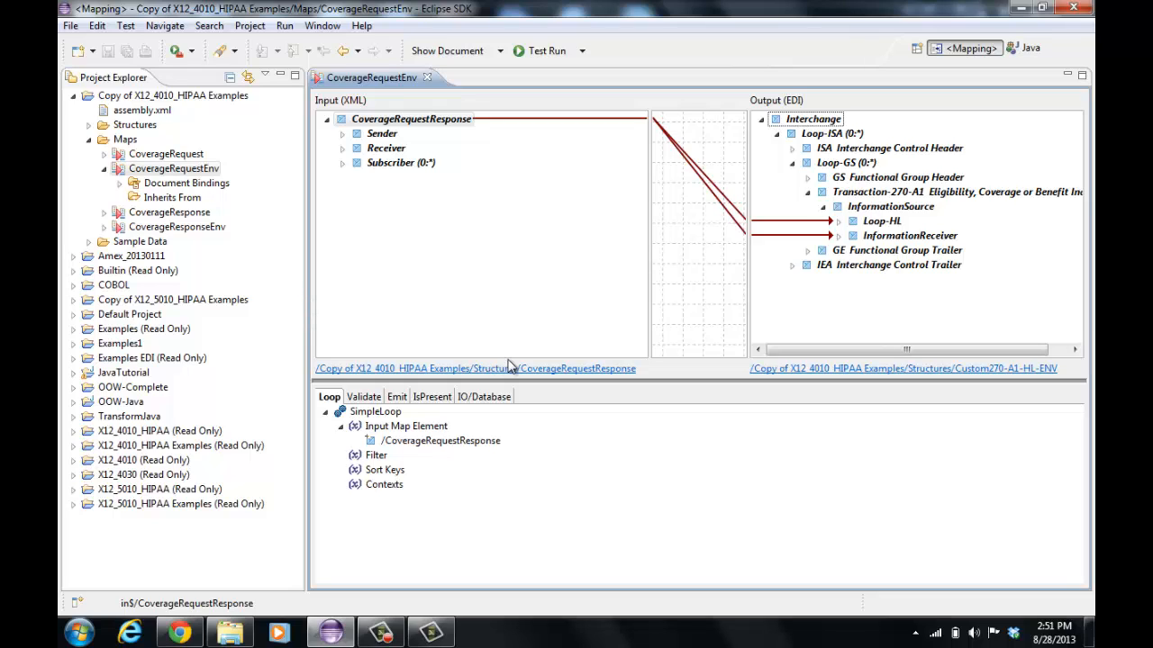
- Examine the Receiver and Sender data in the CoverageRequestResponse input structure's sample document, and return to the CoverageRequestEnv map
{"action": "left_click", "coordinate": [539, 368]}
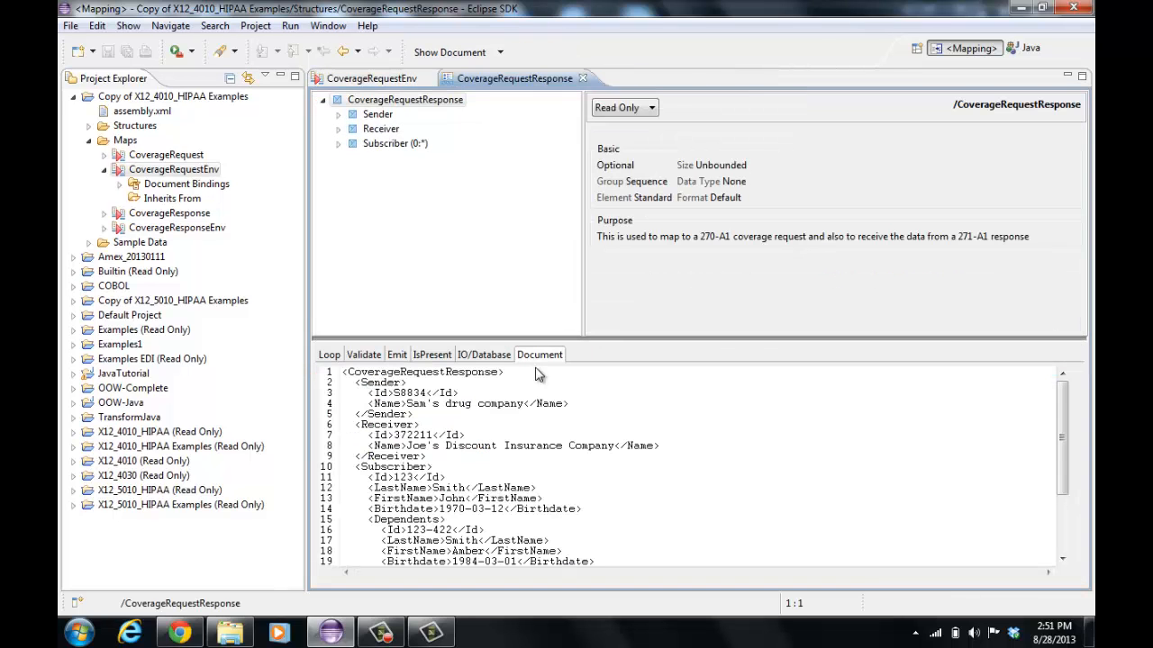
{"action": "left_click", "coordinate": [381, 129]}
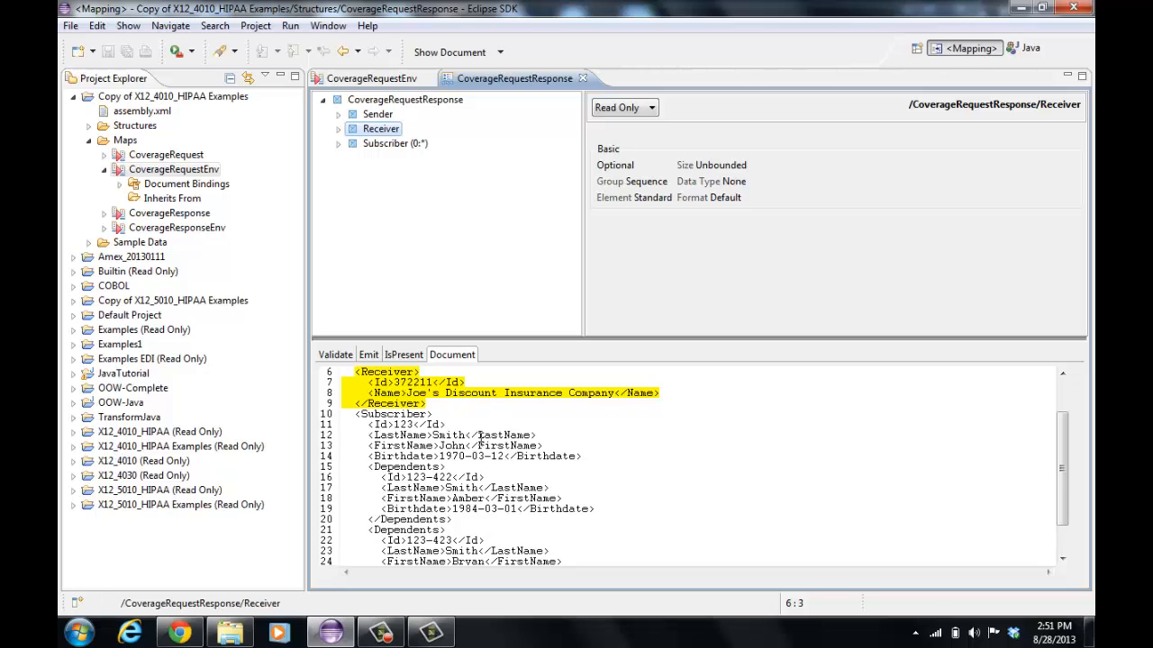
{"action": "left_click", "coordinate": [383, 115]}
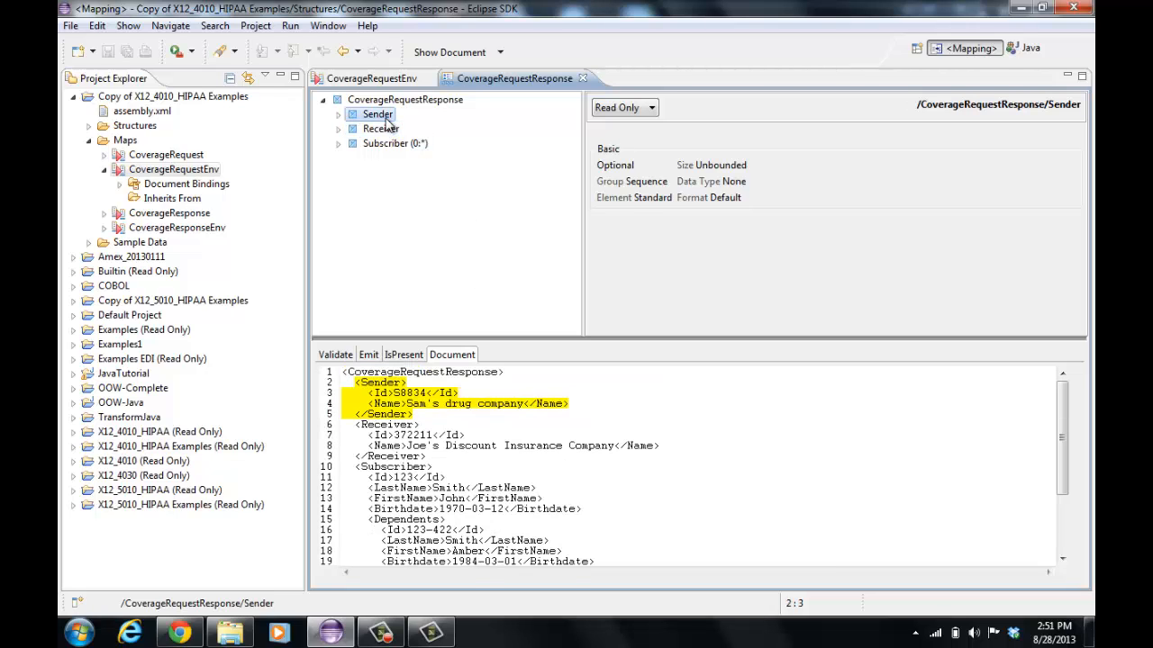
{"action": "left_click", "coordinate": [389, 80]}
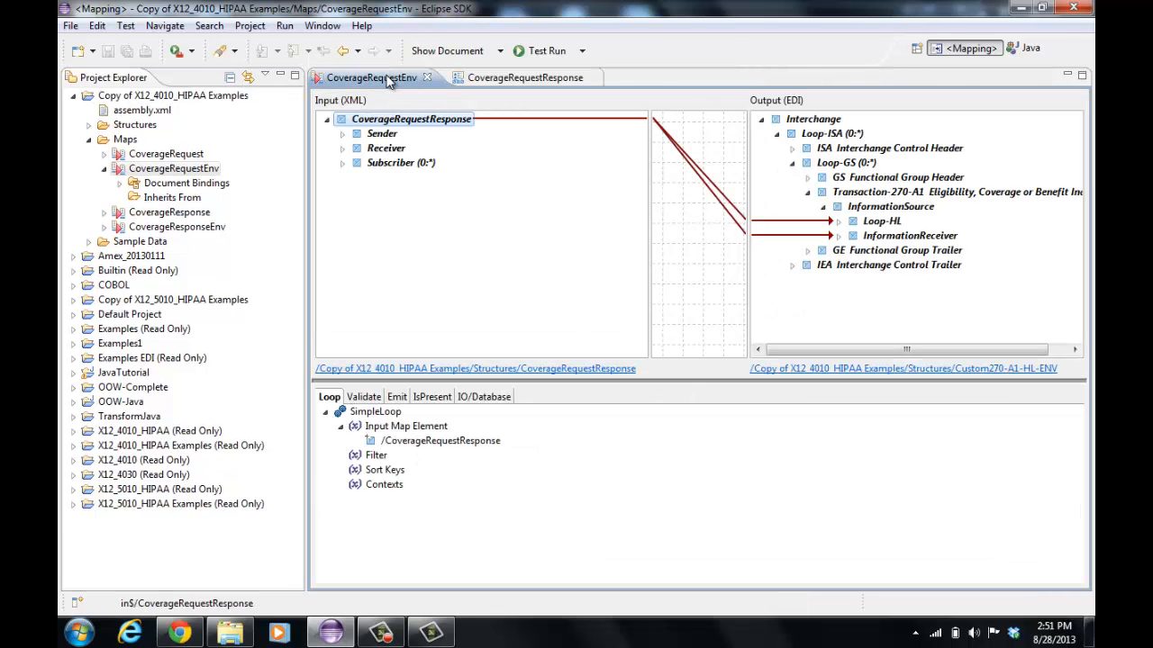
- View the map's input document, test run the map and review the resulting EDI output
{"action": "left_click", "coordinate": [437, 52]}
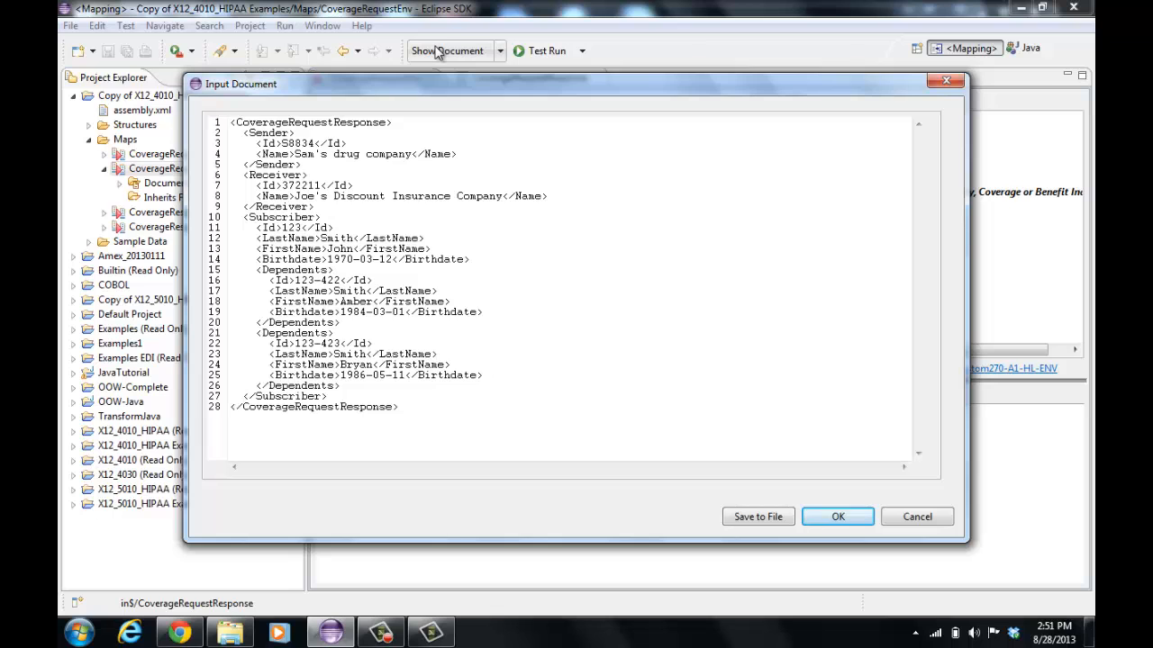
{"action": "left_click", "coordinate": [838, 519]}
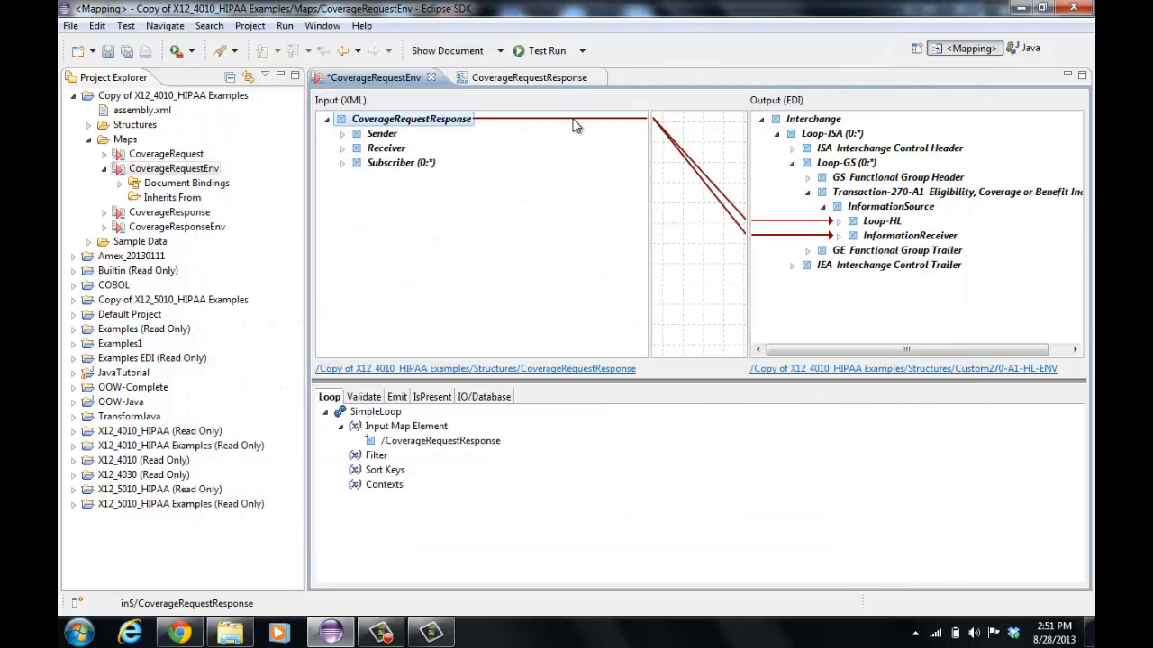
{"action": "left_click", "coordinate": [543, 51]}
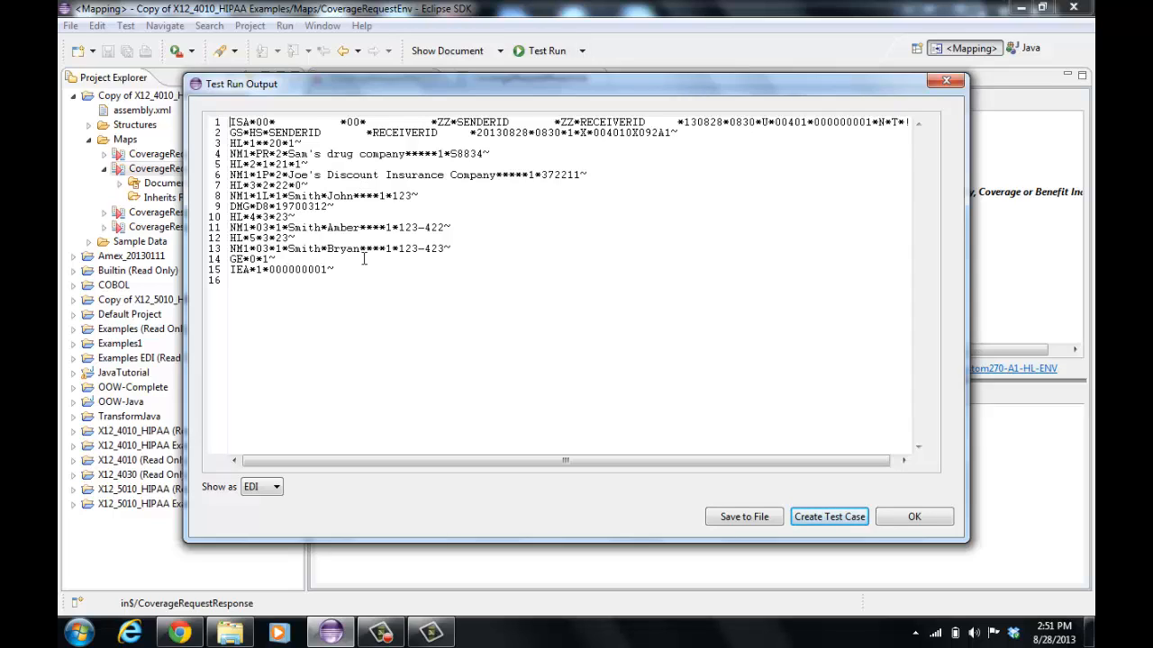
{"action": "left_click", "coordinate": [902, 517]}
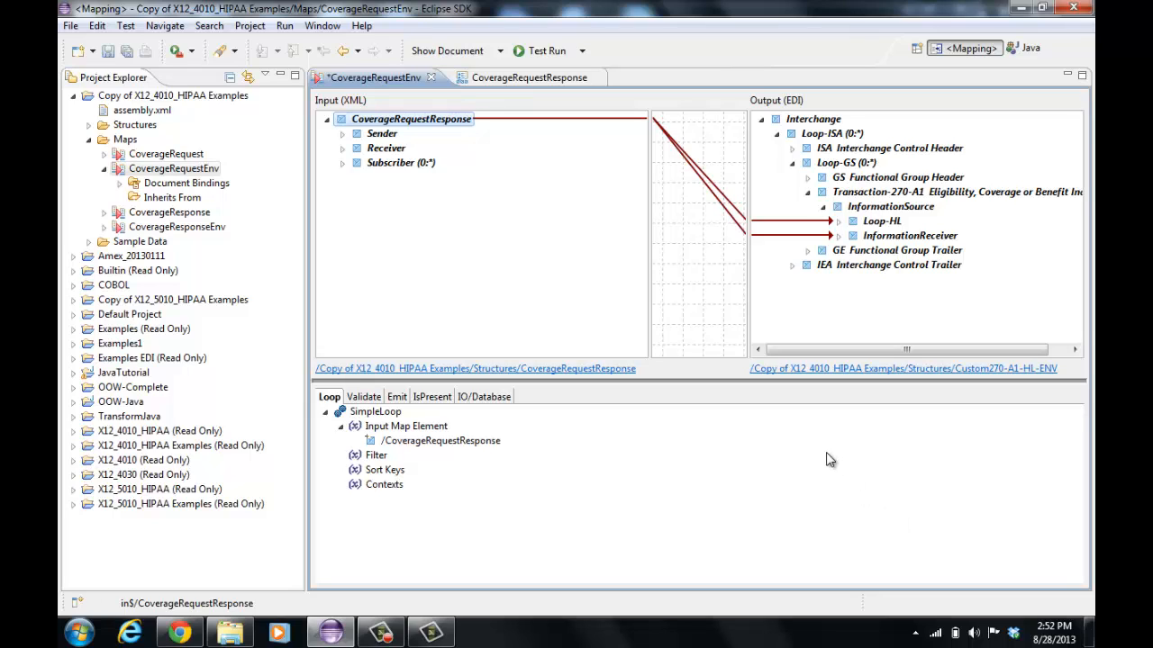
- Open the Custom270-A1-HL-ENV output structure, expand it to Transaction-270-A1, and link the project explorer with the editor
{"action": "left_click", "coordinate": [830, 369]}
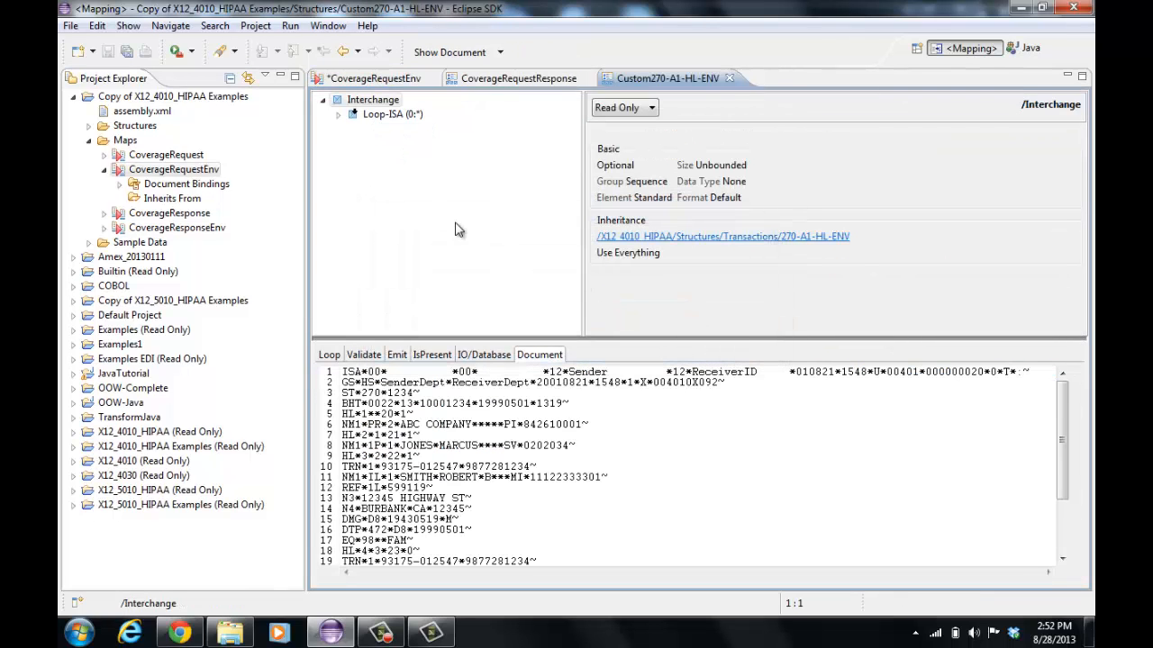
{"action": "left_click", "coordinate": [338, 114]}
{"action": "left_click", "coordinate": [353, 143]}
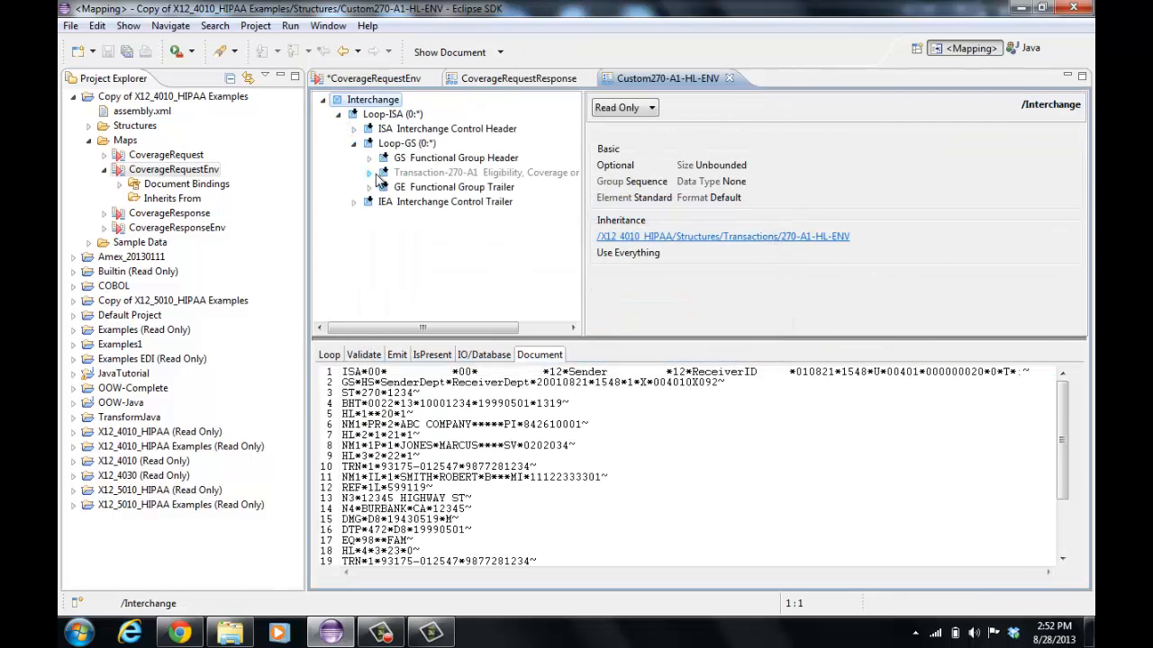
{"action": "left_click", "coordinate": [369, 173]}
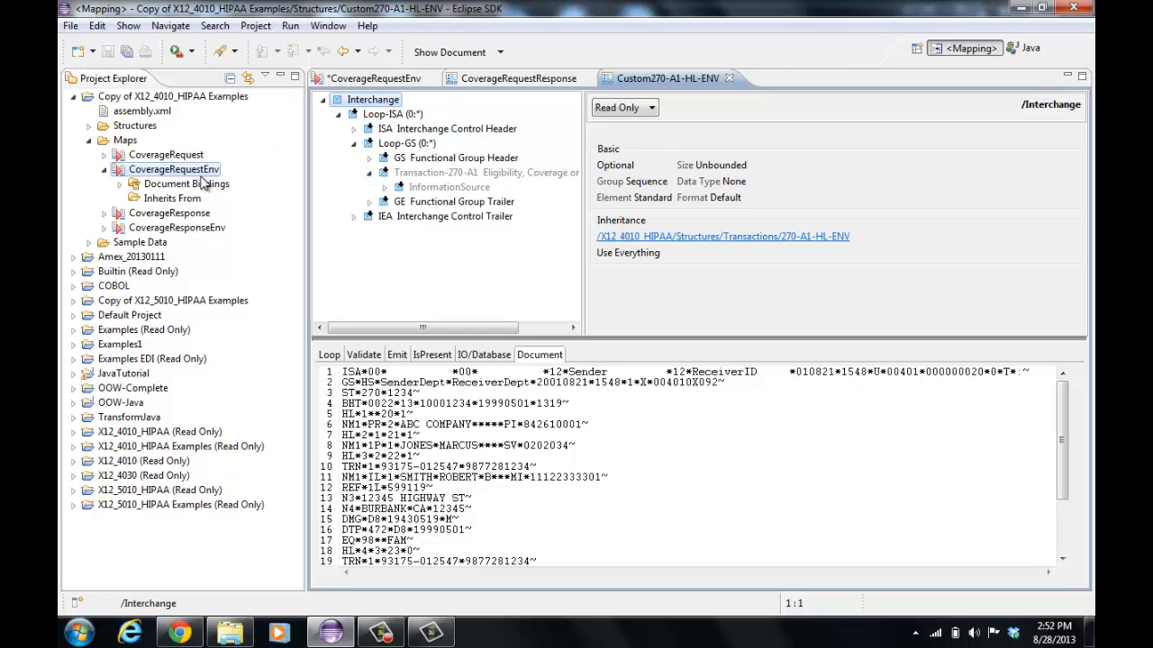
{"action": "left_click", "coordinate": [249, 80]}
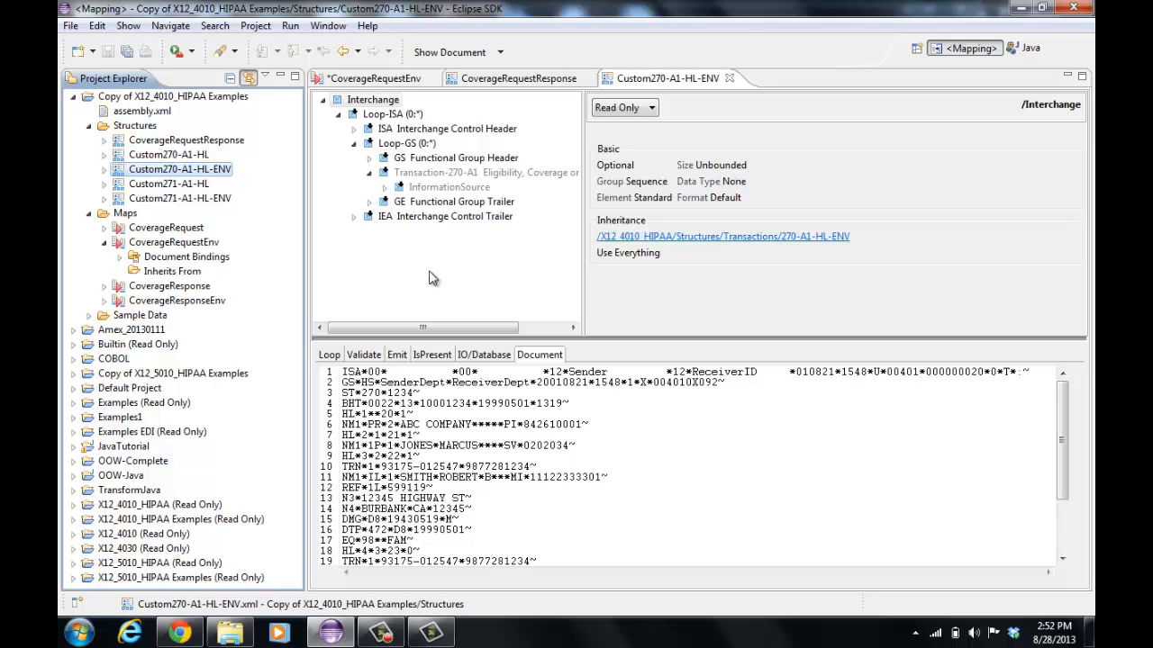
- Switch the Interchange element of the Custom270-A1-HL-ENV structure from Read Only to Editable
{"action": "left_click", "coordinate": [367, 103]}
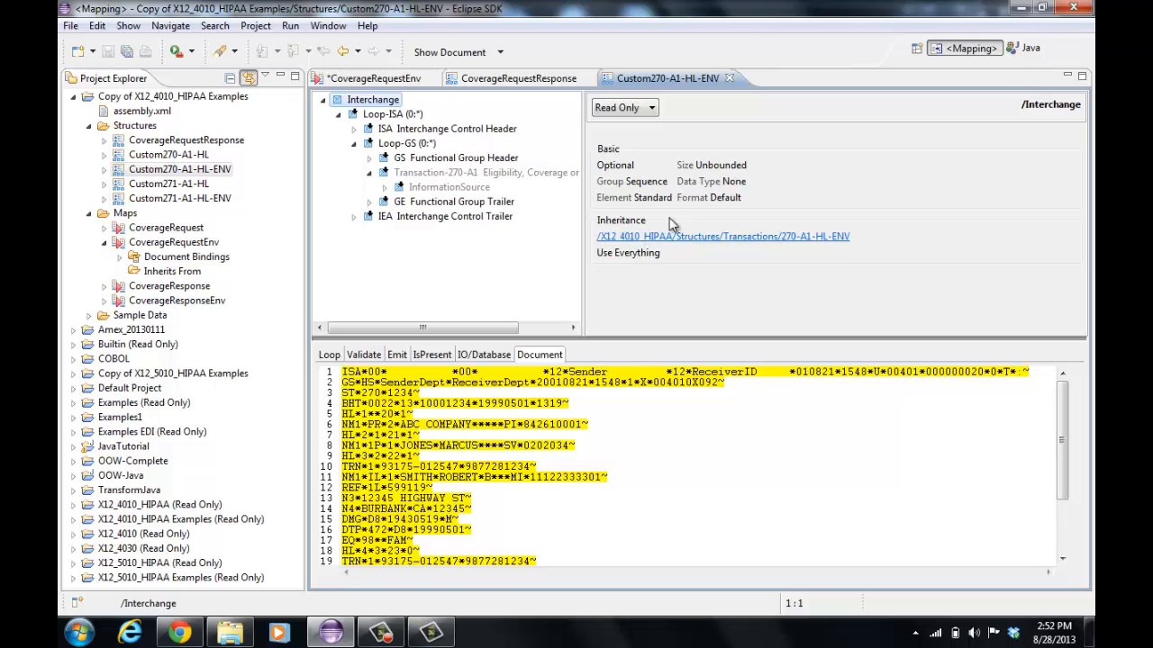
{"action": "left_click", "coordinate": [652, 109]}
{"action": "left_click", "coordinate": [631, 126]}
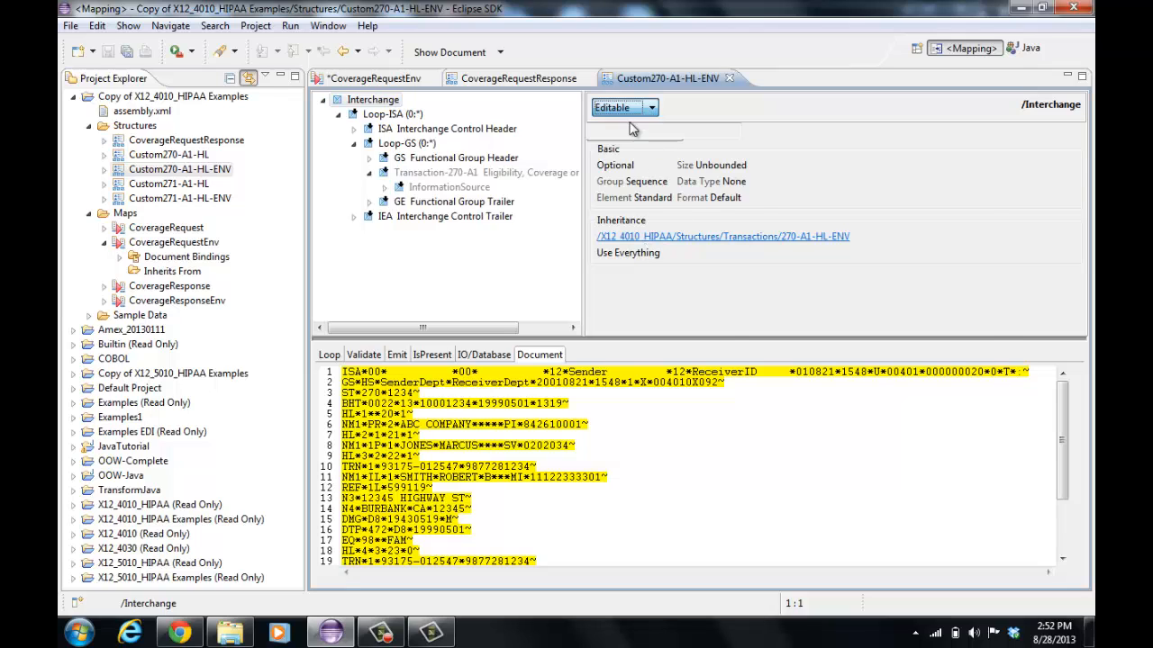
- Set Interchange to inherit from /X12_5010_HIPAA/Structures/Transactions/270-B1-HL-ENV, check the contents of Loop-ST, and save the structure
{"action": "left_click_drag", "start_coordinate": [1079, 171], "coordinate": [1080, 230]}
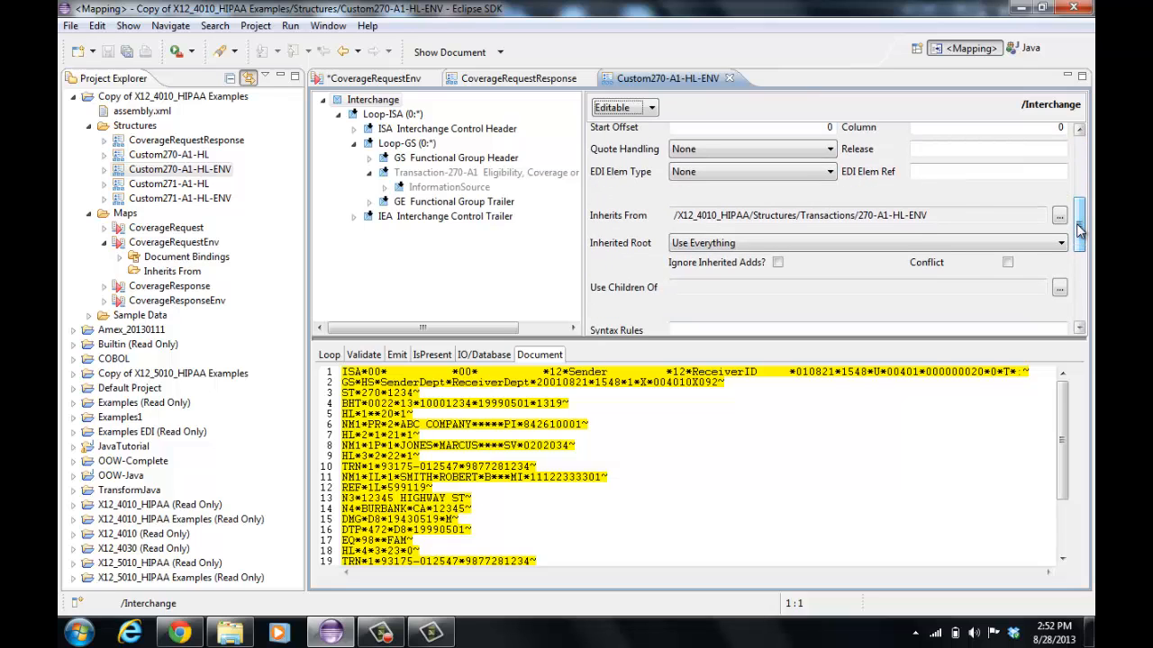
{"action": "left_click", "coordinate": [1059, 216]}
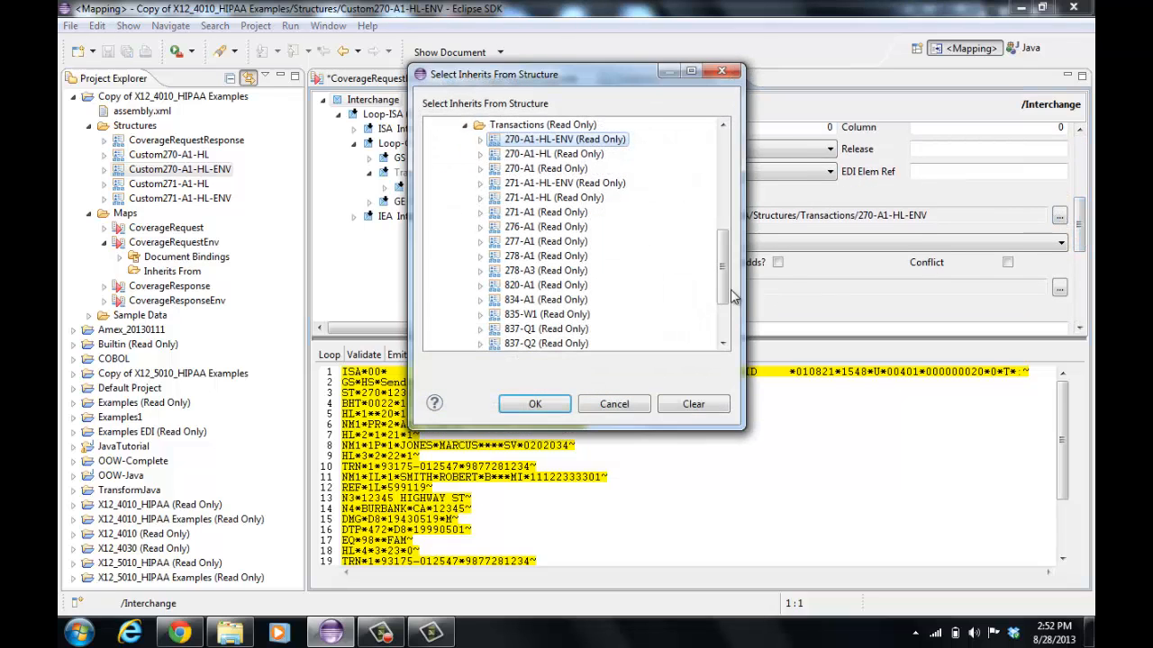
{"action": "left_click_drag", "start_coordinate": [725, 279], "coordinate": [720, 222]}
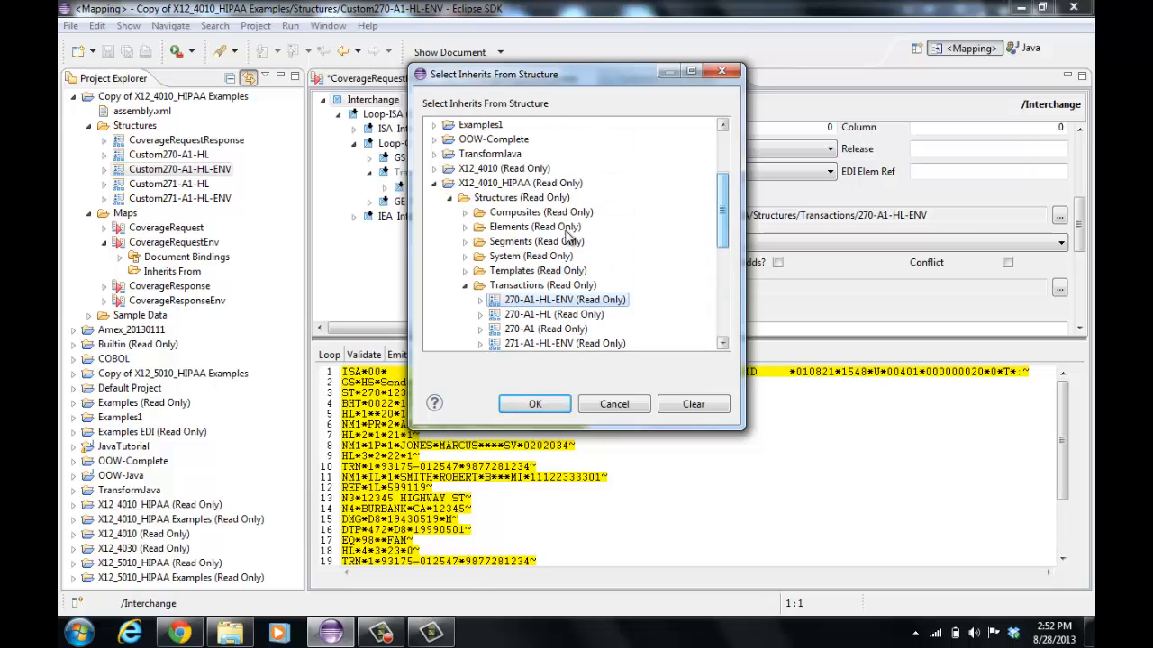
{"action": "left_click", "coordinate": [435, 183]}
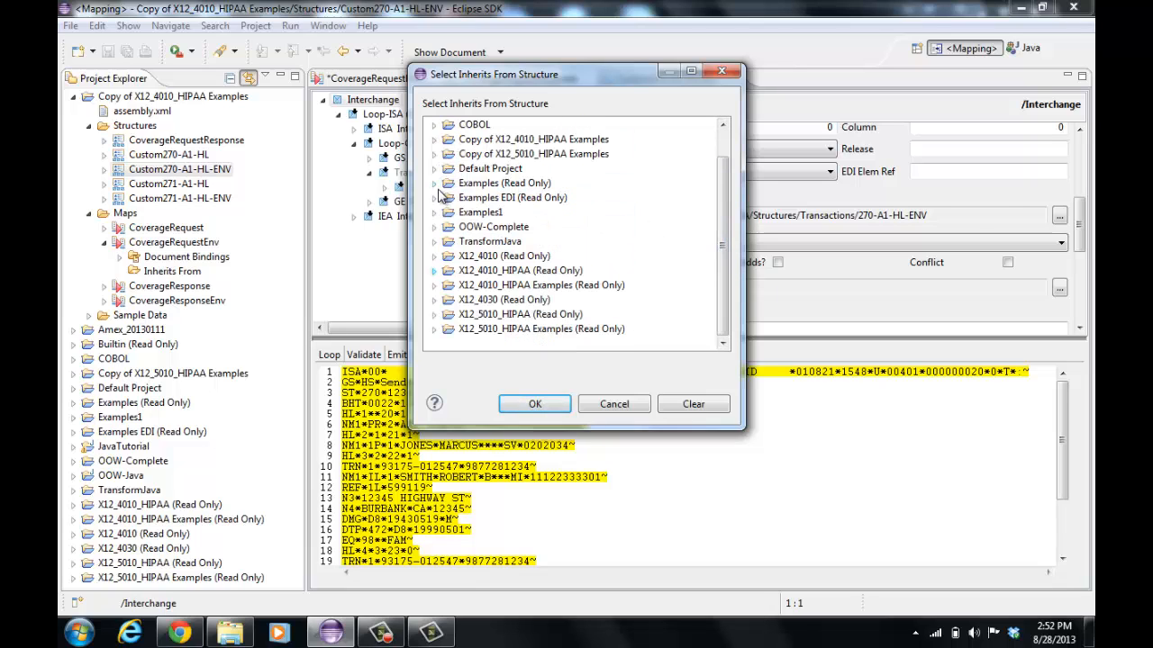
{"action": "left_click", "coordinate": [435, 315]}
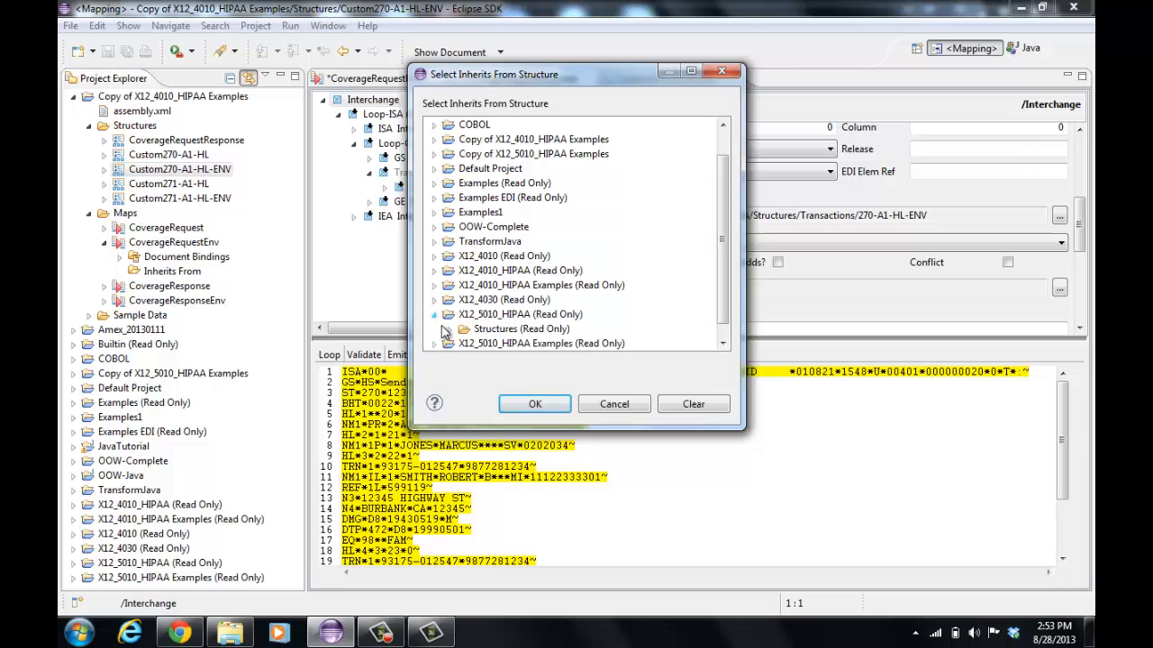
{"action": "left_click", "coordinate": [449, 328]}
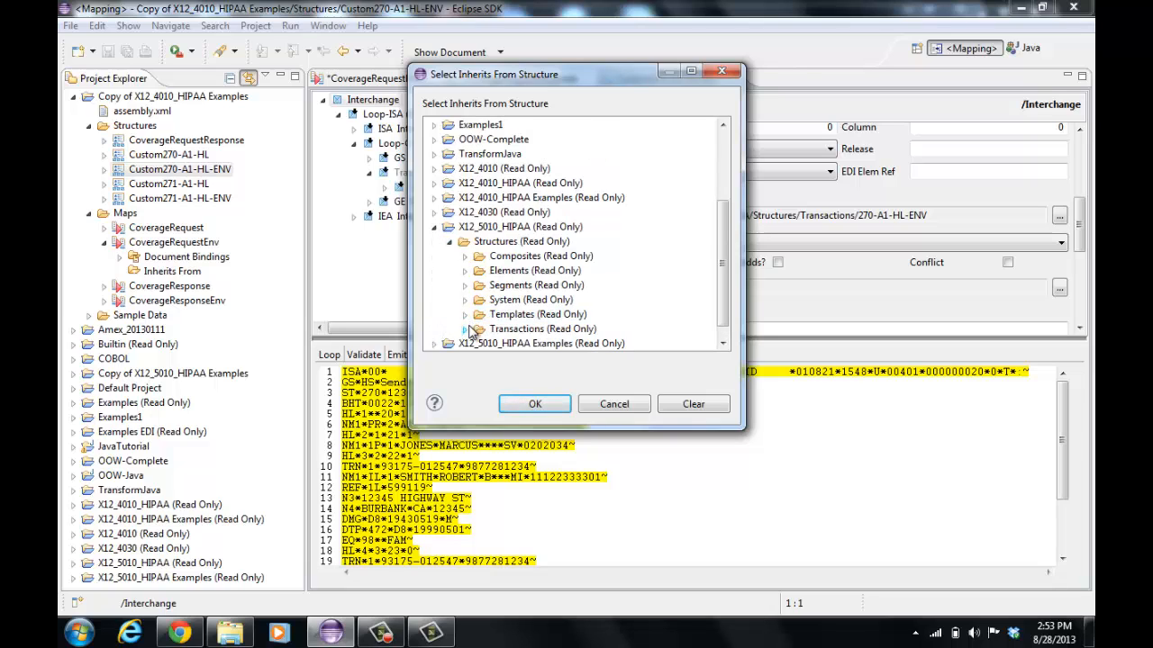
{"action": "left_click", "coordinate": [466, 329]}
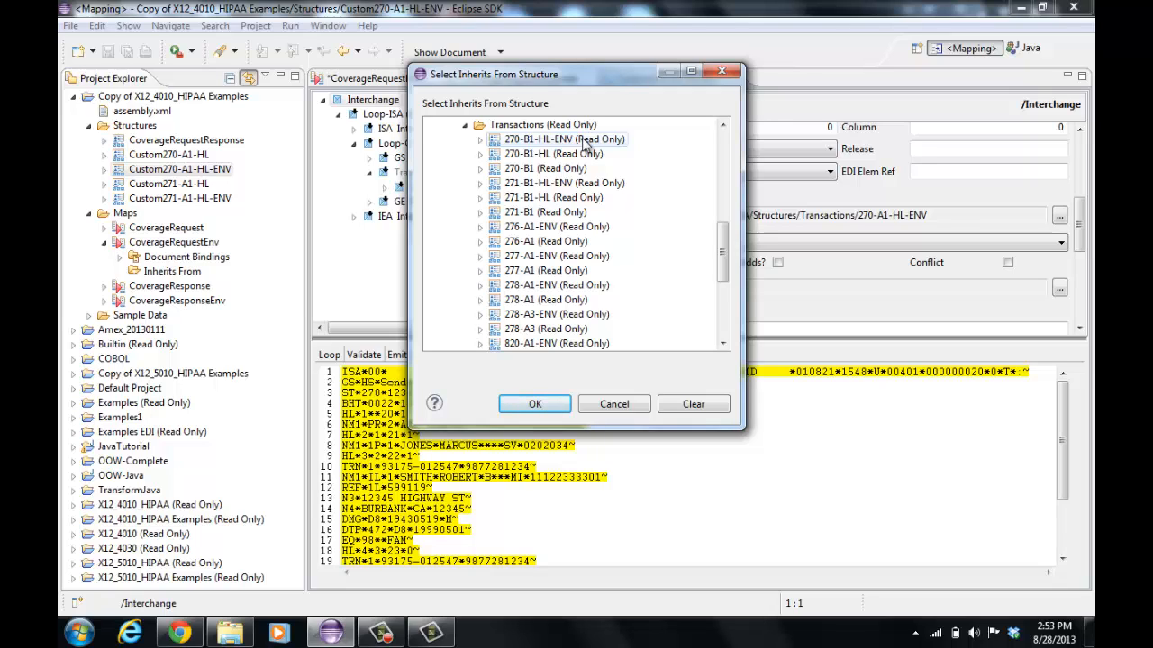
{"action": "left_click", "coordinate": [583, 141]}
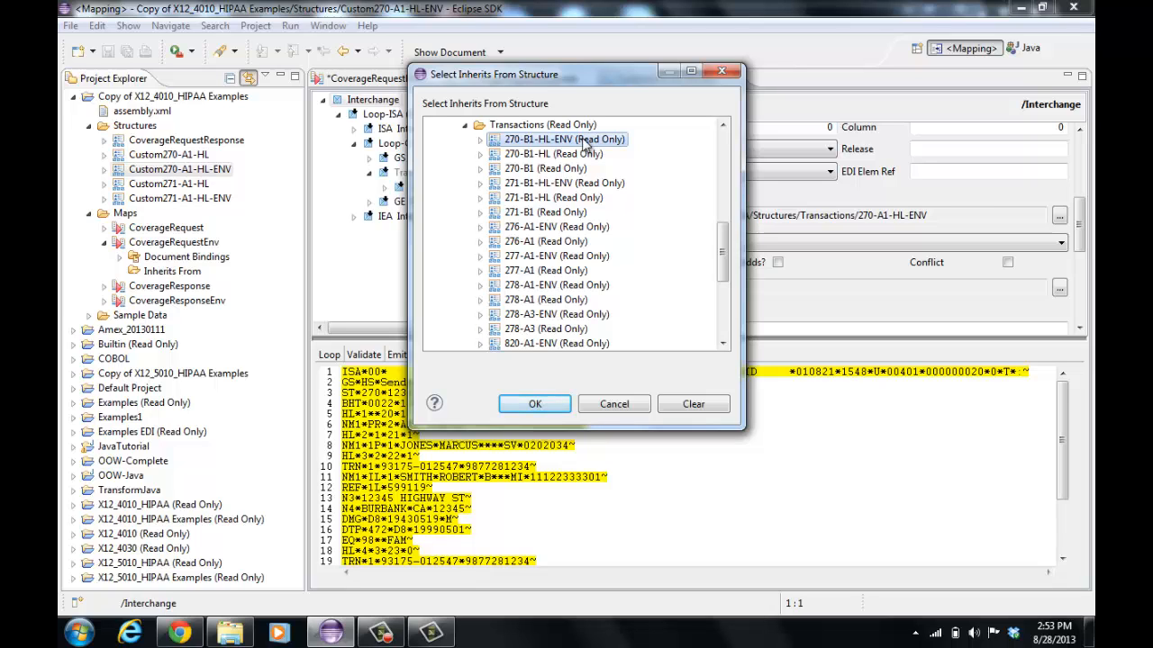
{"action": "left_click", "coordinate": [544, 404]}
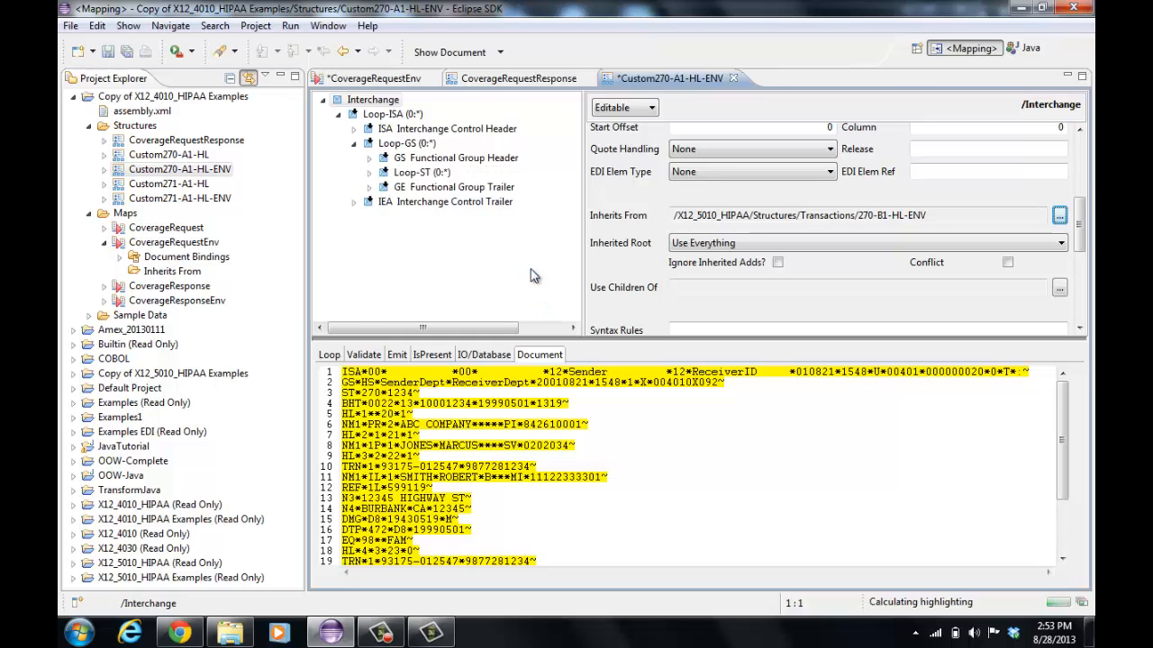
{"action": "left_click", "coordinate": [369, 172]}
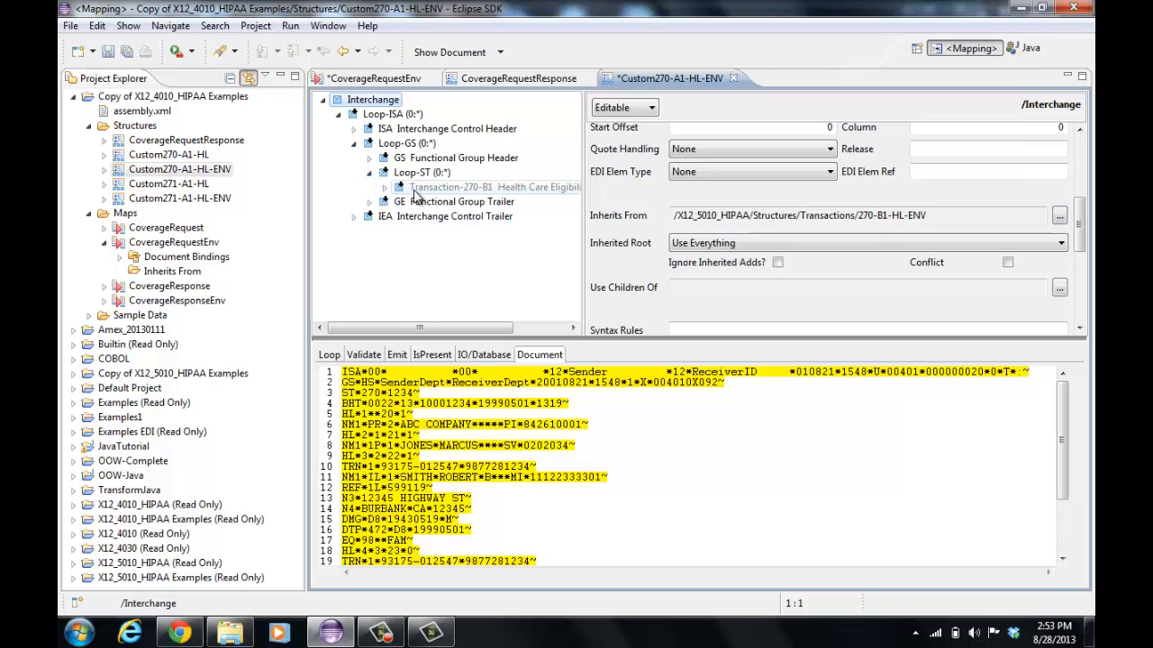
{"action": "left_click", "coordinate": [108, 52]}
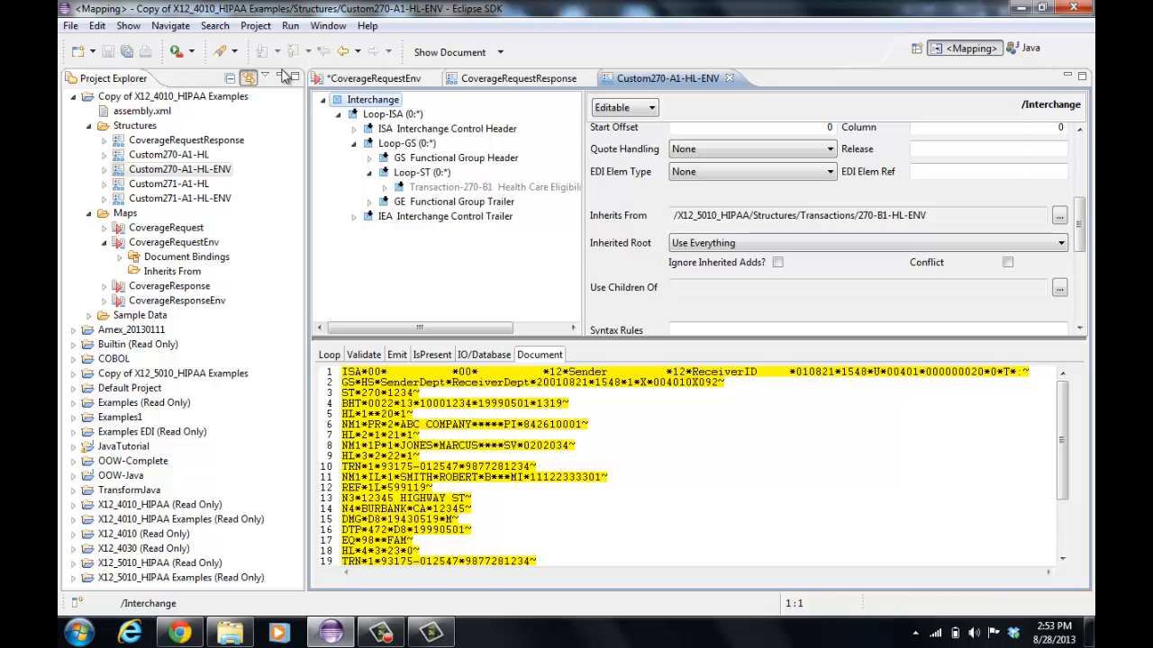
- Return to the CoverageRequestEnv map and expand Loop-ST in the output tree, dismissing the mapper problem reports
{"action": "left_click", "coordinate": [368, 78]}
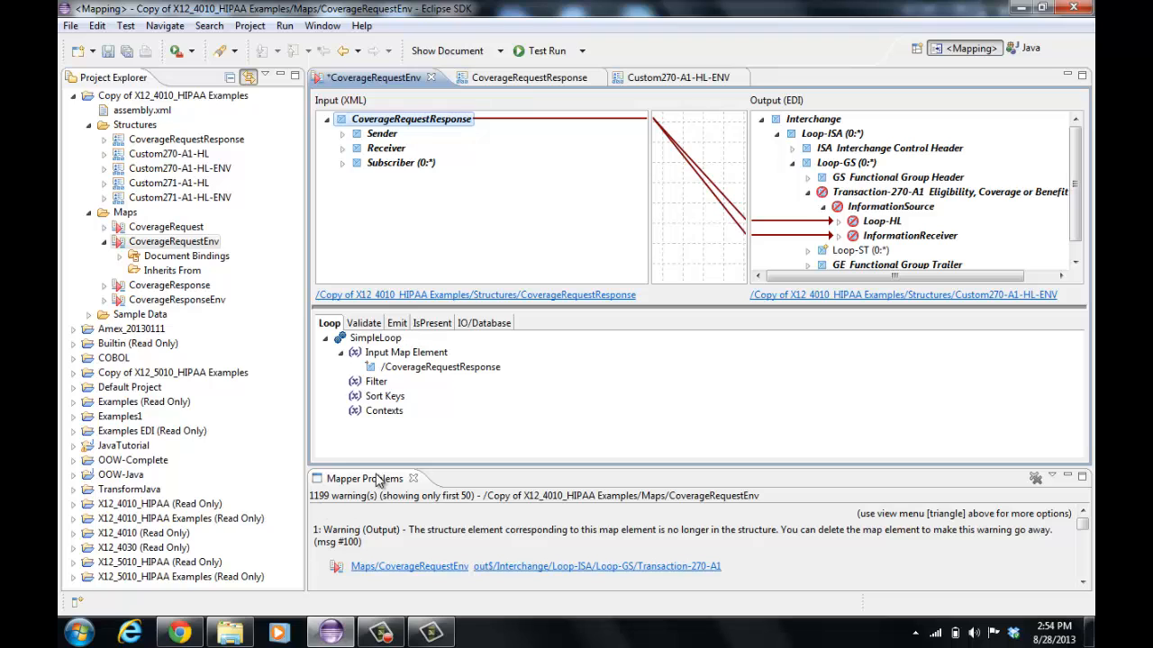
{"action": "left_click", "coordinate": [413, 479]}
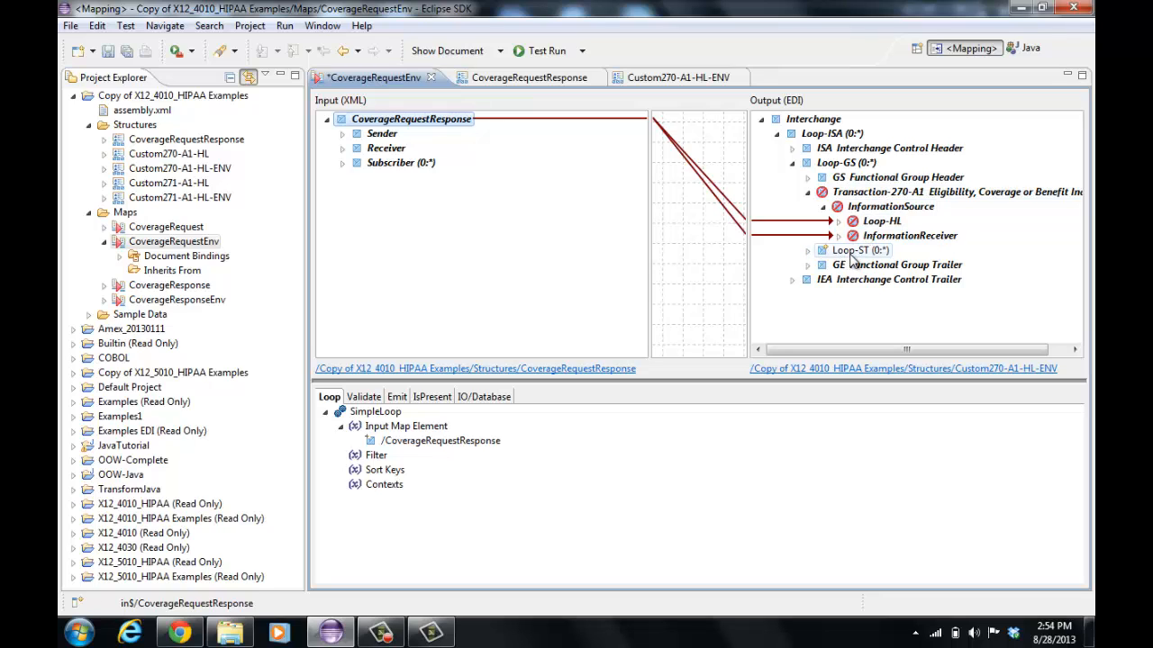
{"action": "left_click", "coordinate": [805, 251]}
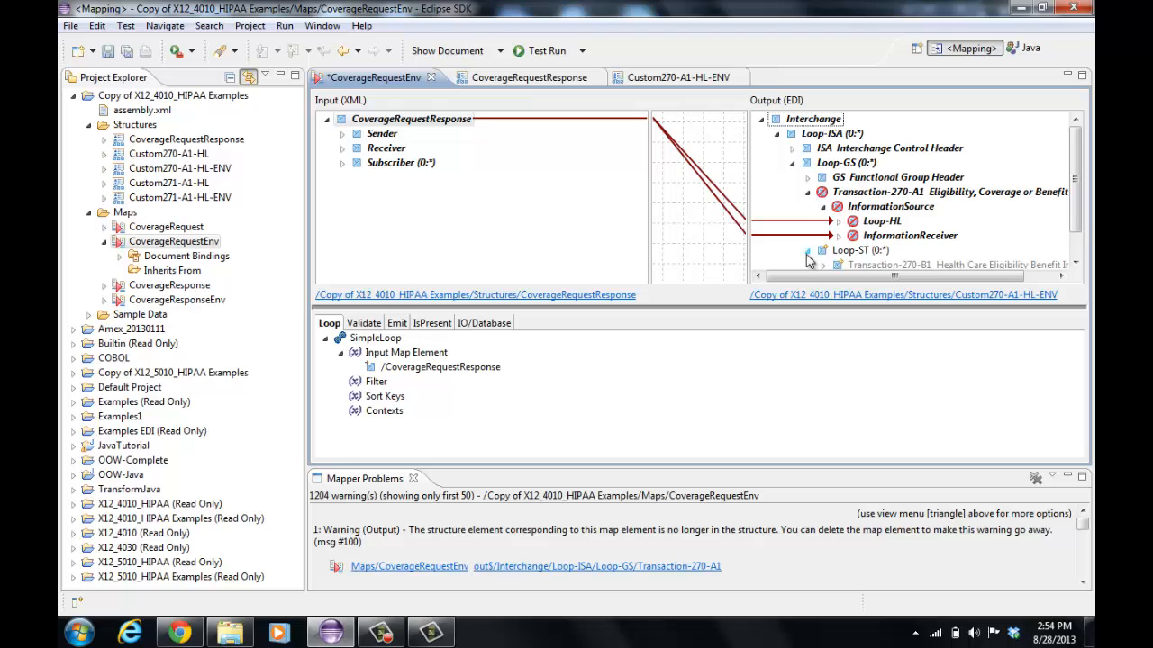
{"action": "left_click", "coordinate": [413, 478]}
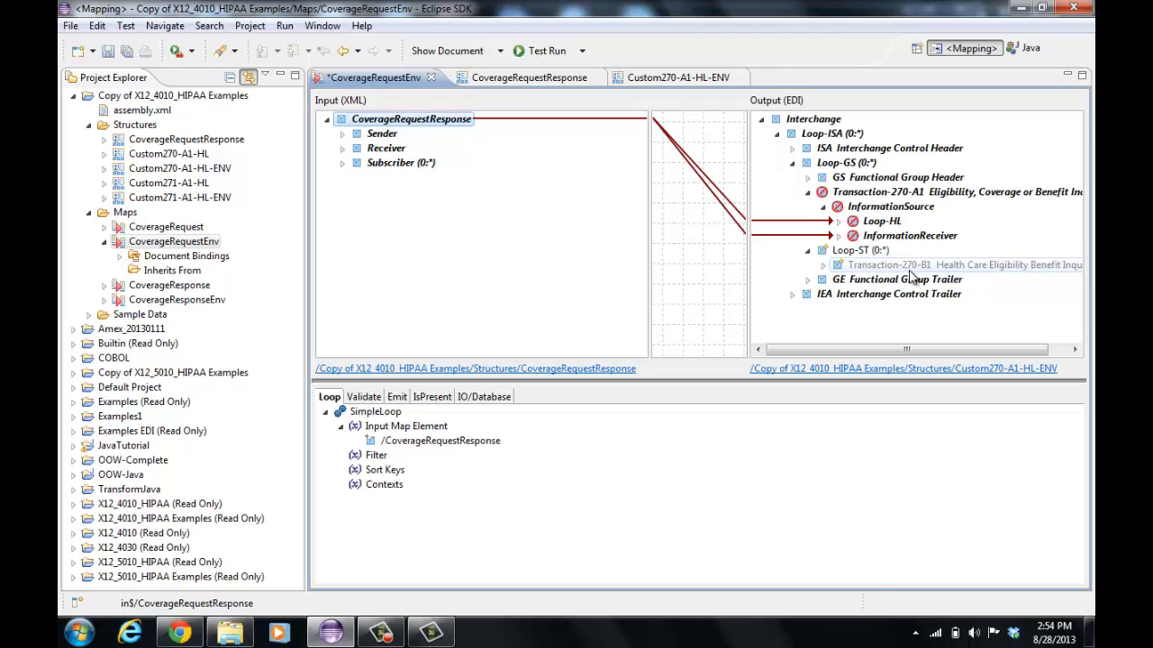
- Copy the mappings of the obsolete Transaction-270-A1 output element and paste them as expressions onto Transaction-270-B1 under Loop-ST
{"action": "left_click", "coordinate": [824, 266]}
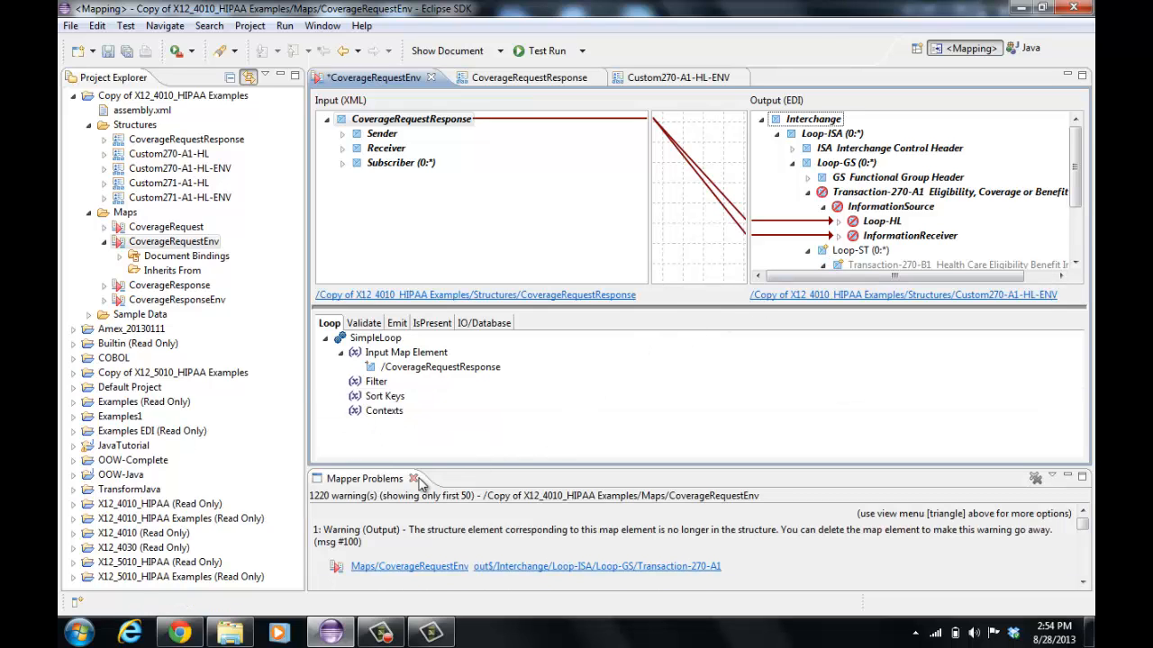
{"action": "left_click", "coordinate": [414, 478]}
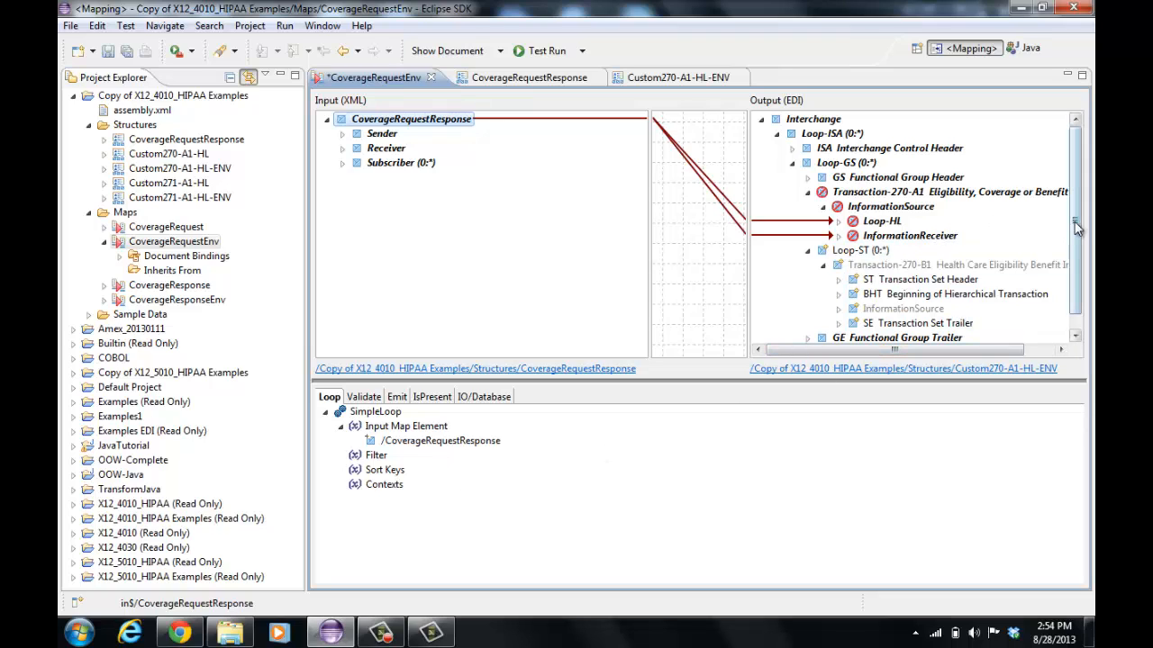
{"action": "scroll", "coordinate": [1071, 243], "scroll_direction": "down", "scroll_amount": 1}
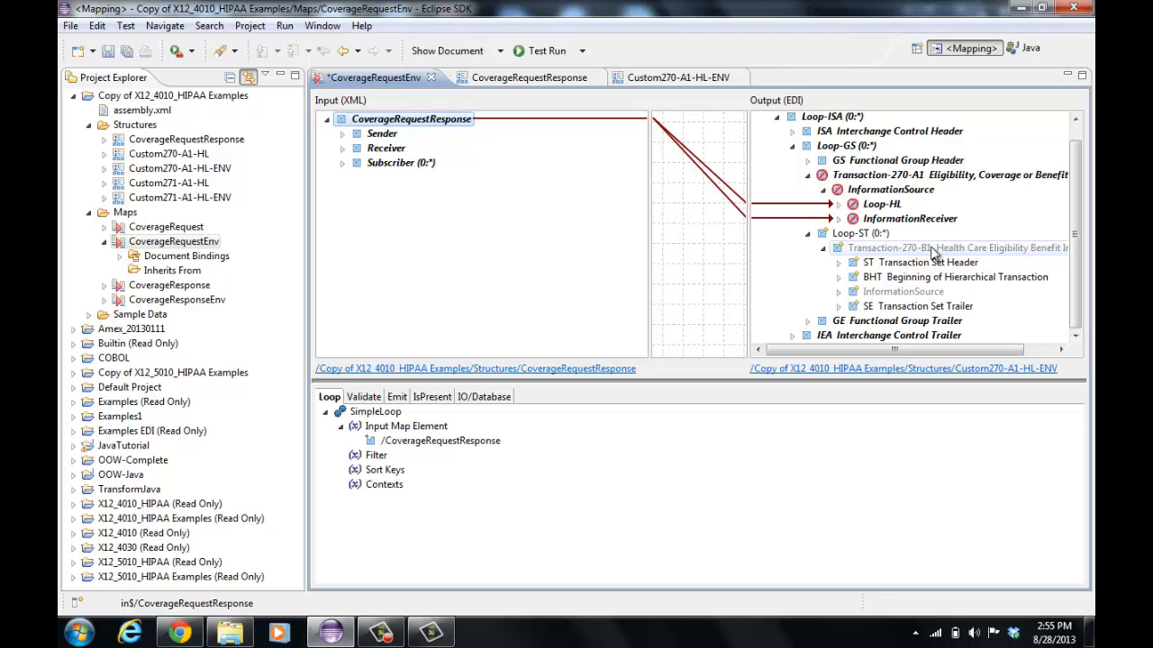
{"action": "right_click", "coordinate": [980, 178]}
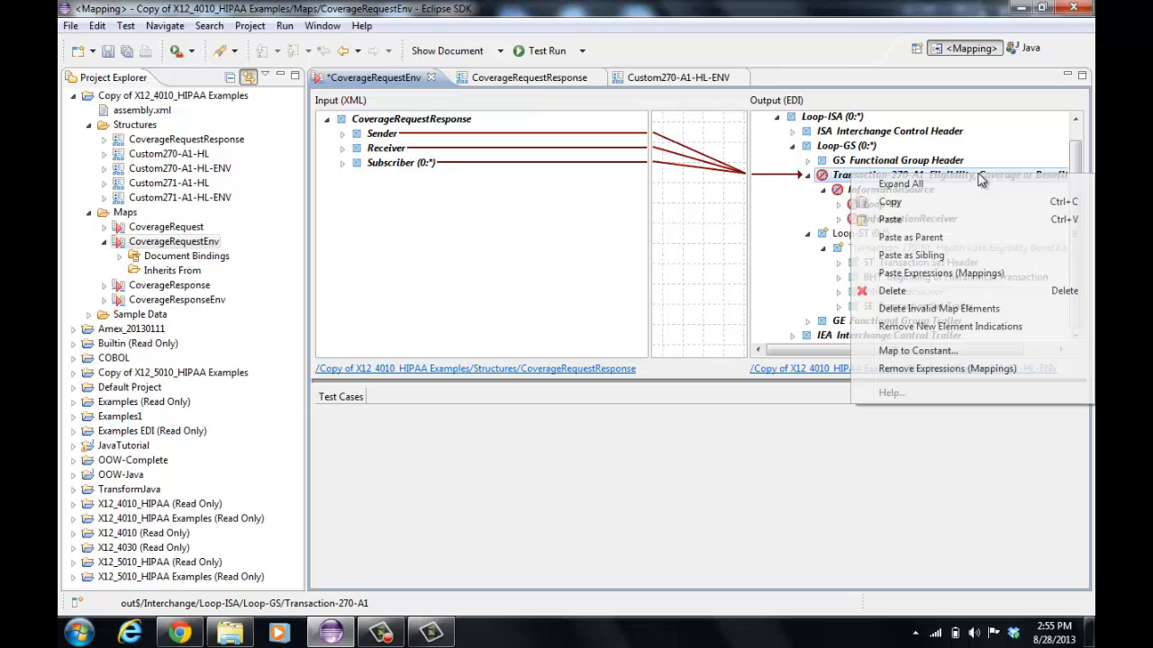
{"action": "left_click", "coordinate": [923, 207]}
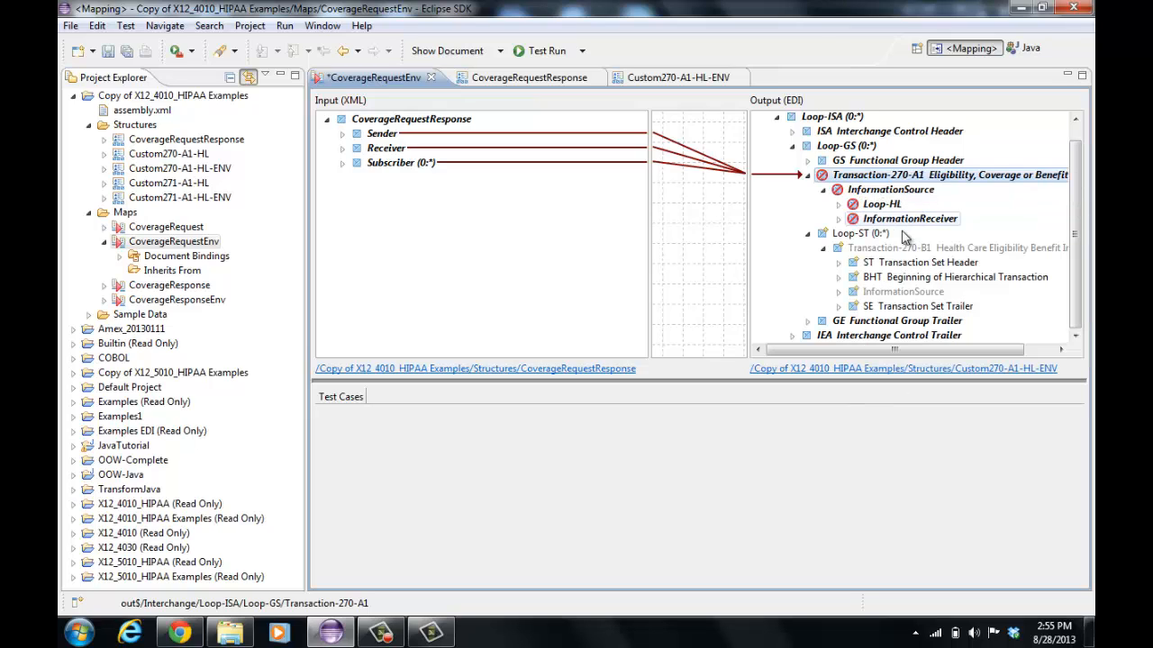
{"action": "right_click", "coordinate": [905, 249]}
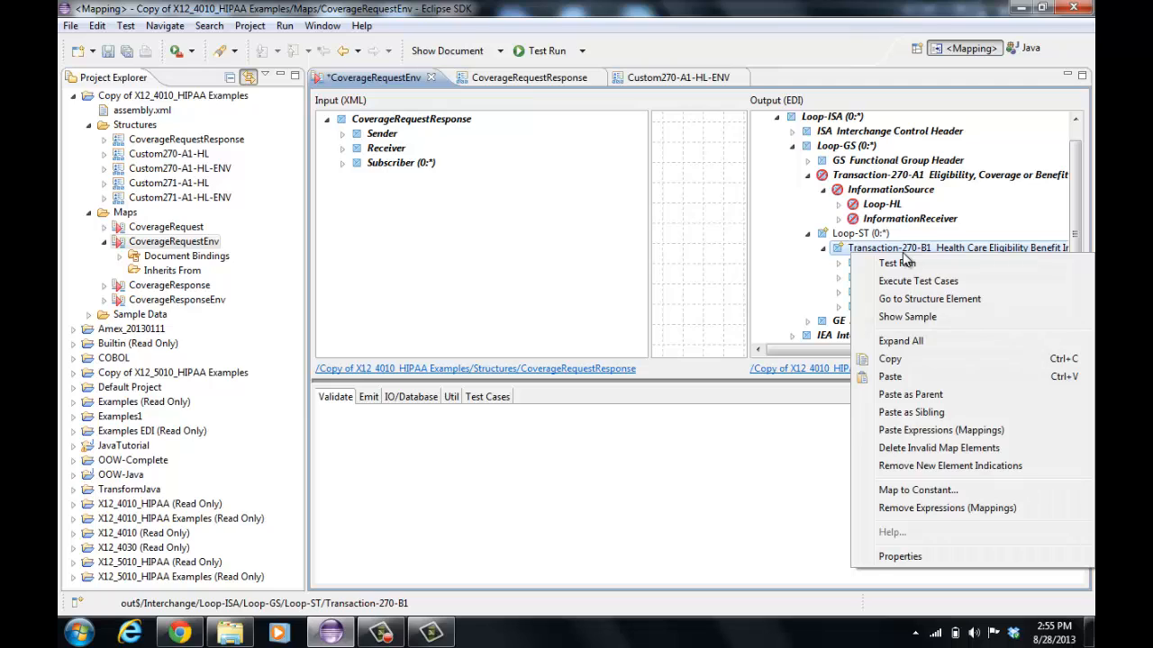
{"action": "left_click", "coordinate": [910, 432]}
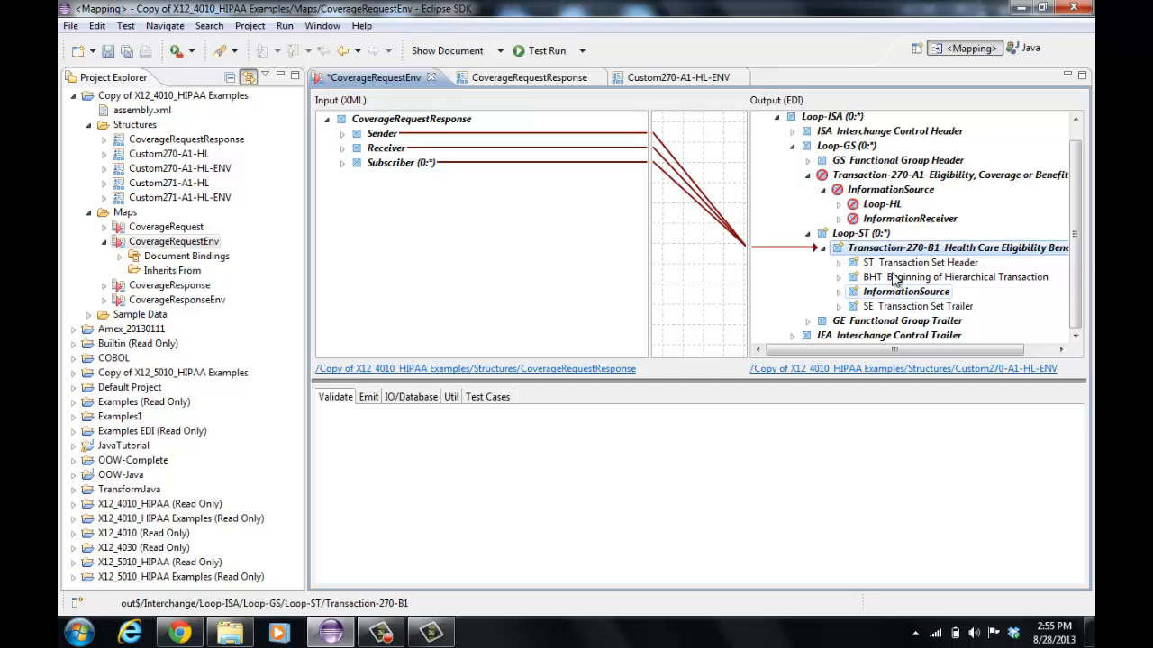
- Delete the obsolete Transaction-270-A1 element from the output tree and remove the new element indications on Loop-ST
{"action": "right_click", "coordinate": [882, 177]}
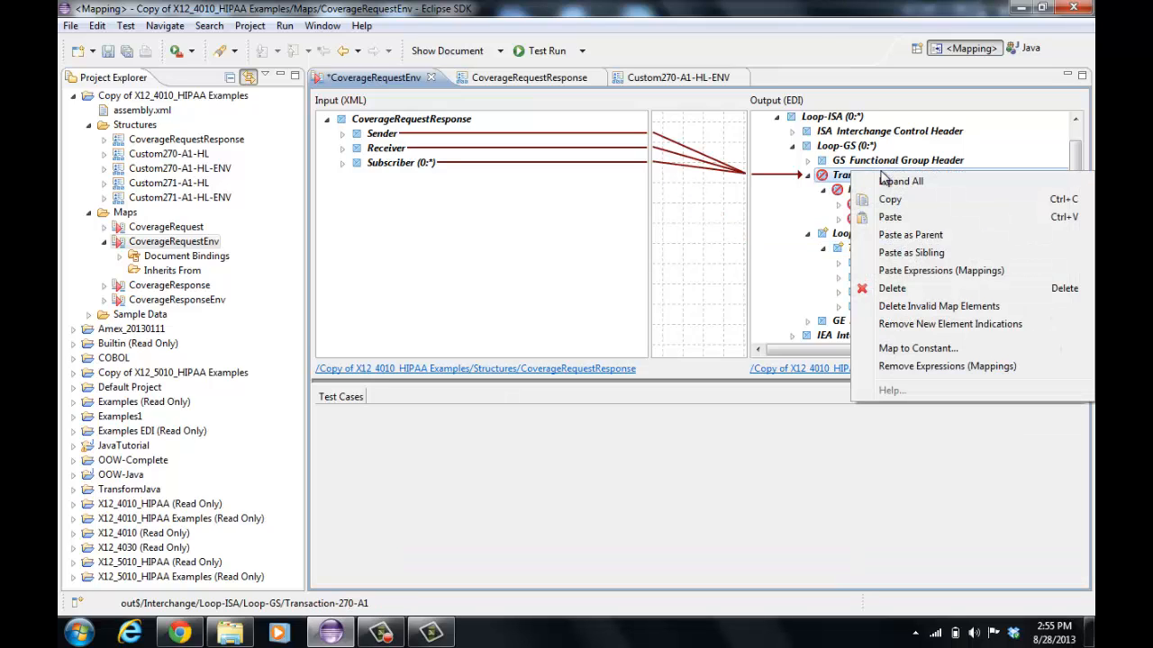
{"action": "left_click", "coordinate": [905, 288]}
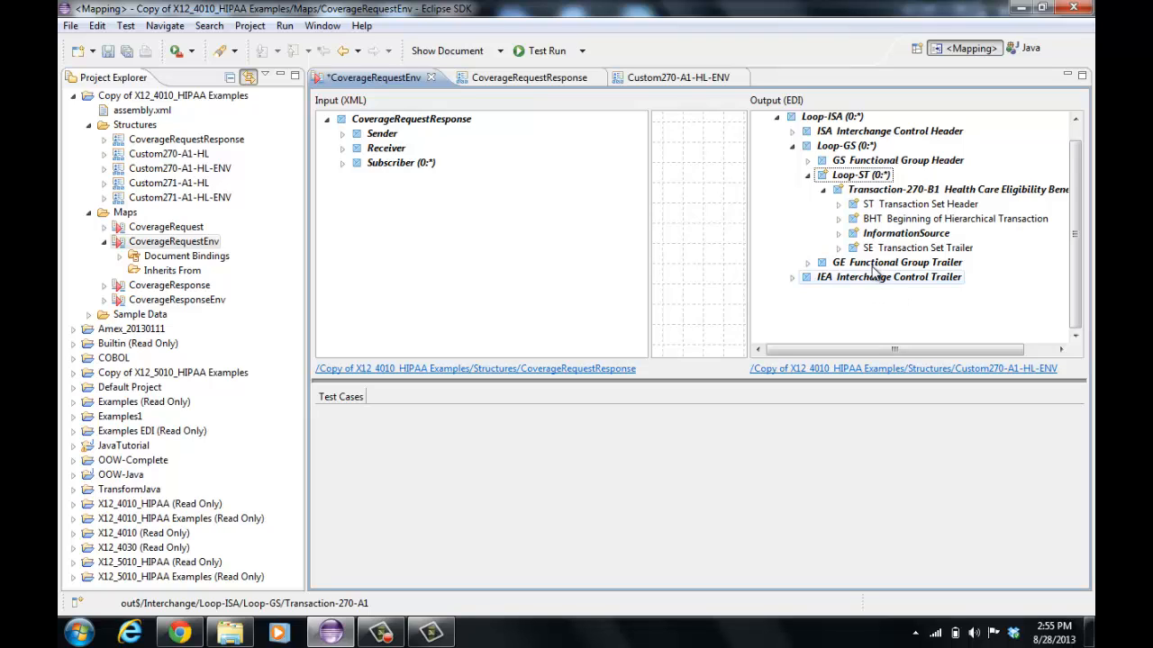
{"action": "right_click", "coordinate": [865, 179]}
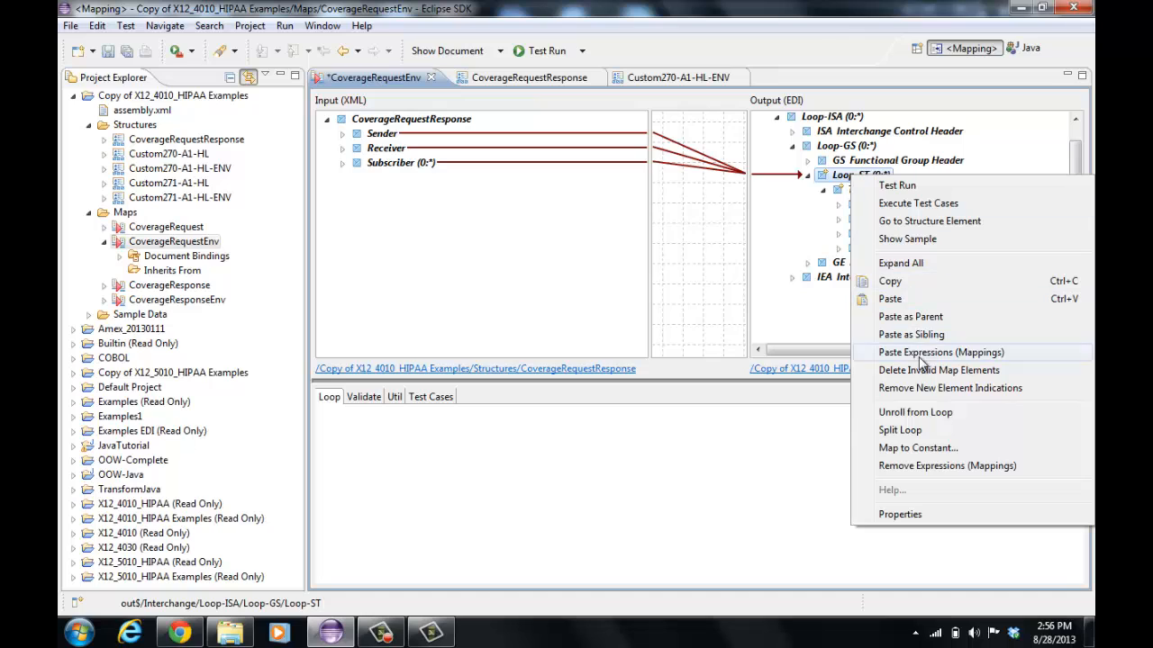
{"action": "left_click", "coordinate": [916, 387]}
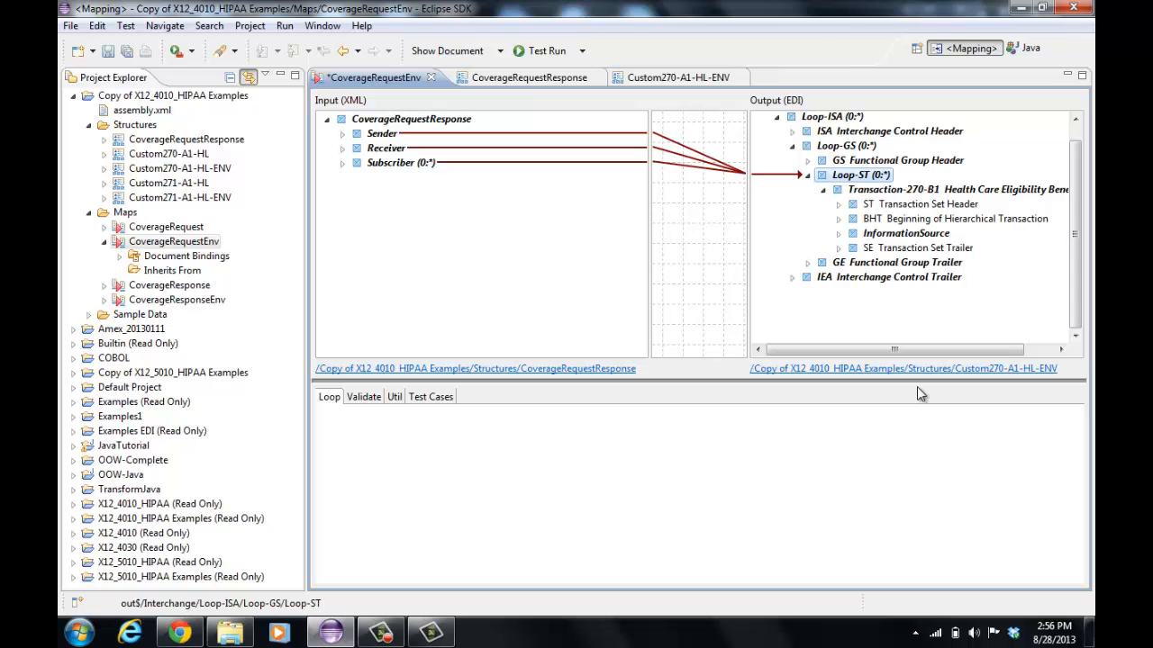
- Test run the CoverageRequestEnv map, check the segments in the EDI output, and close it
{"action": "left_click", "coordinate": [547, 51]}
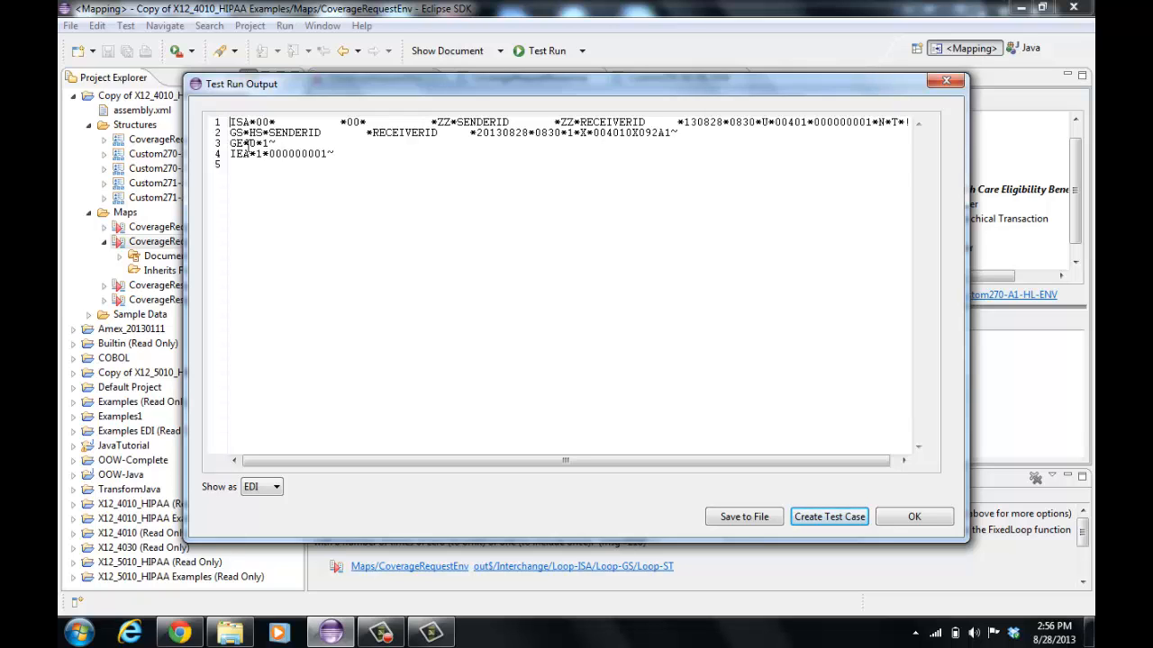
{"action": "left_click", "coordinate": [915, 520]}
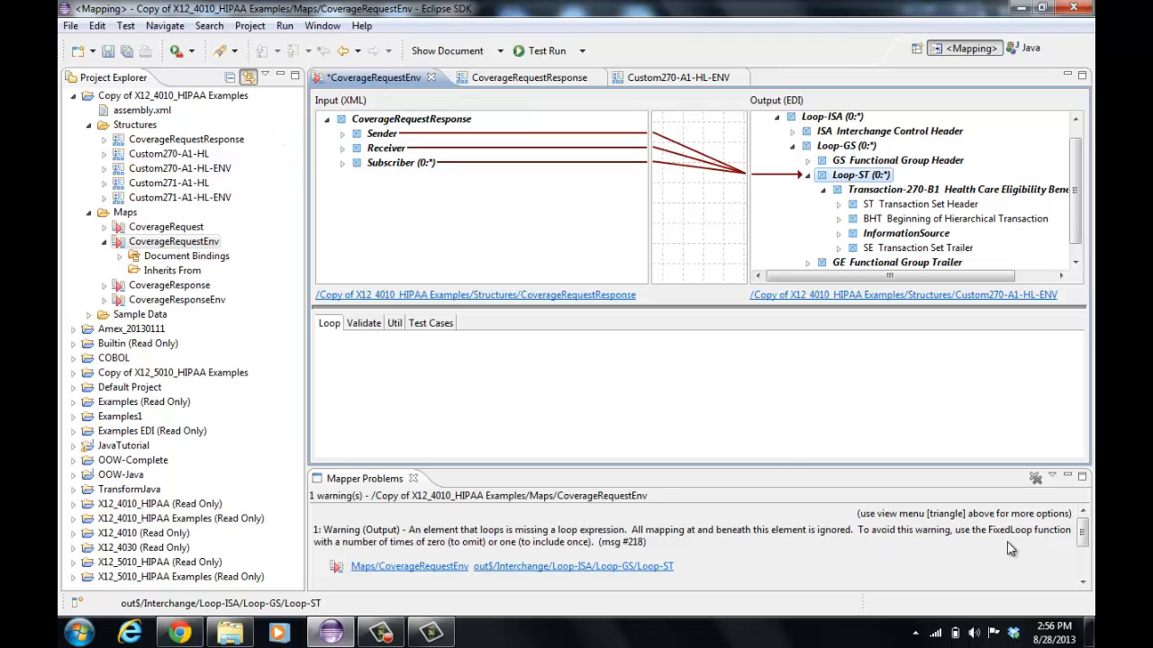
- Unlink the project explorer from the editor and show the Functions view of the Mapping category
{"action": "left_click", "coordinate": [248, 78]}
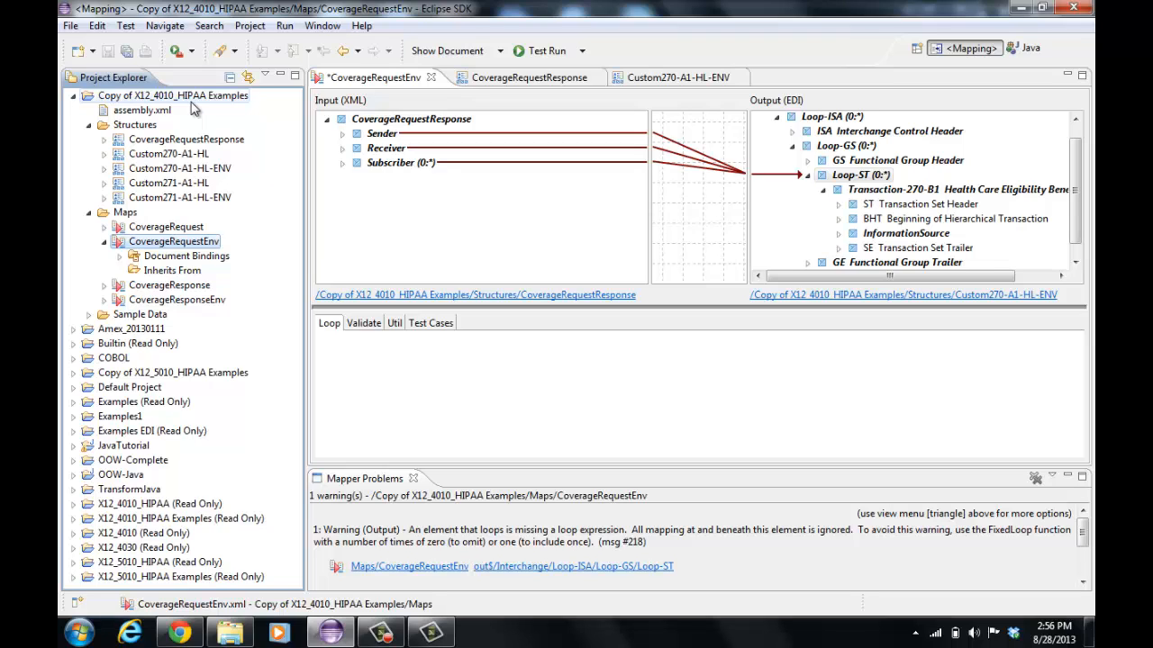
{"action": "left_click", "coordinate": [321, 25]}
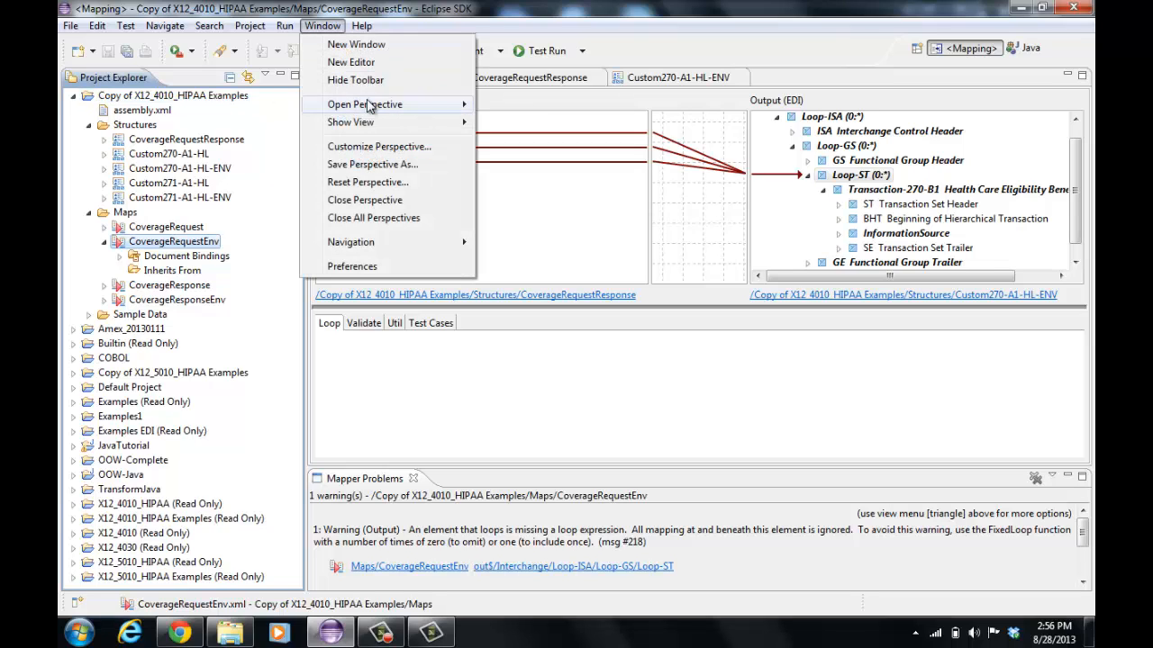
{"action": "mouse_move", "coordinate": [378, 123]}
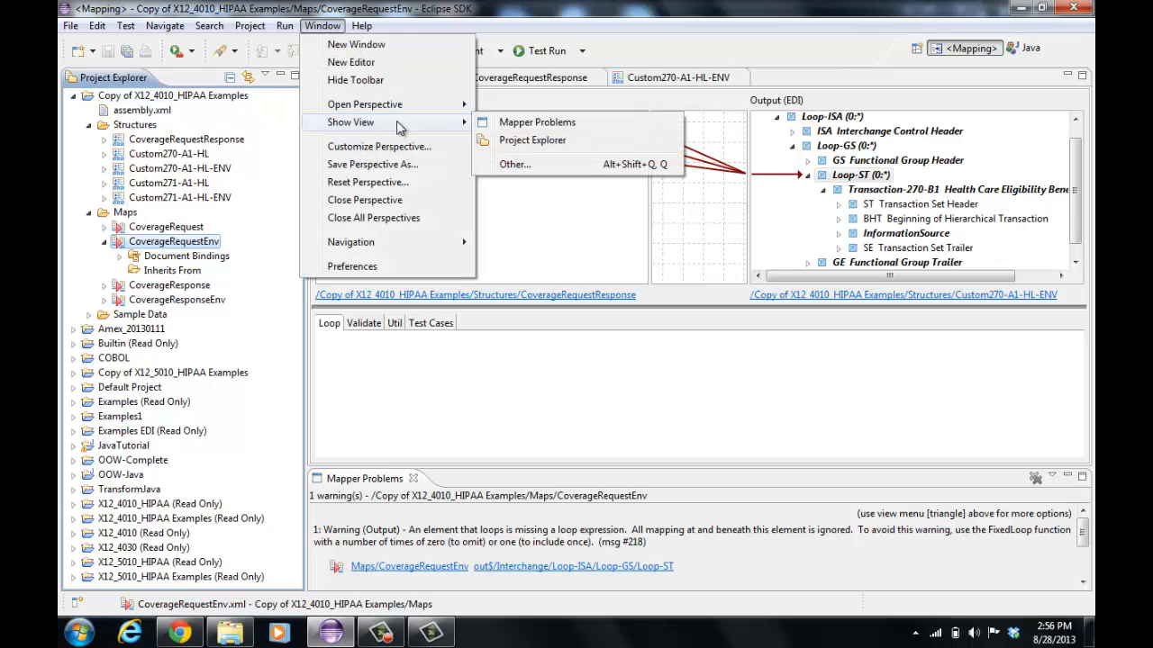
{"action": "left_click", "coordinate": [534, 164]}
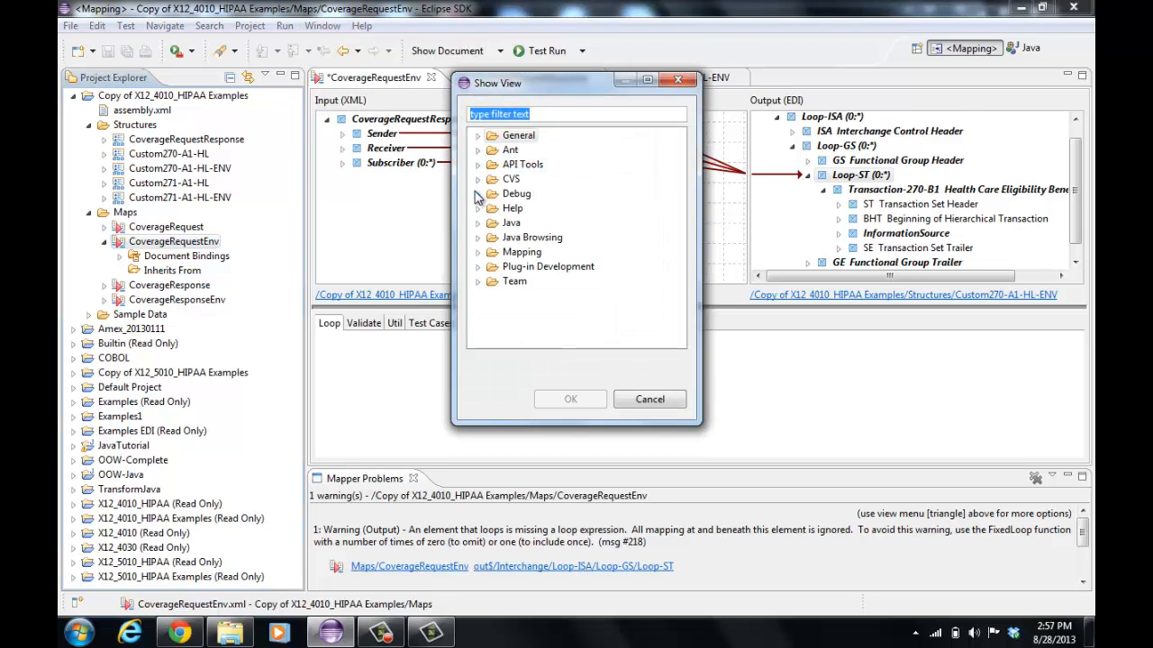
{"action": "left_click", "coordinate": [477, 252]}
{"action": "left_click", "coordinate": [538, 267]}
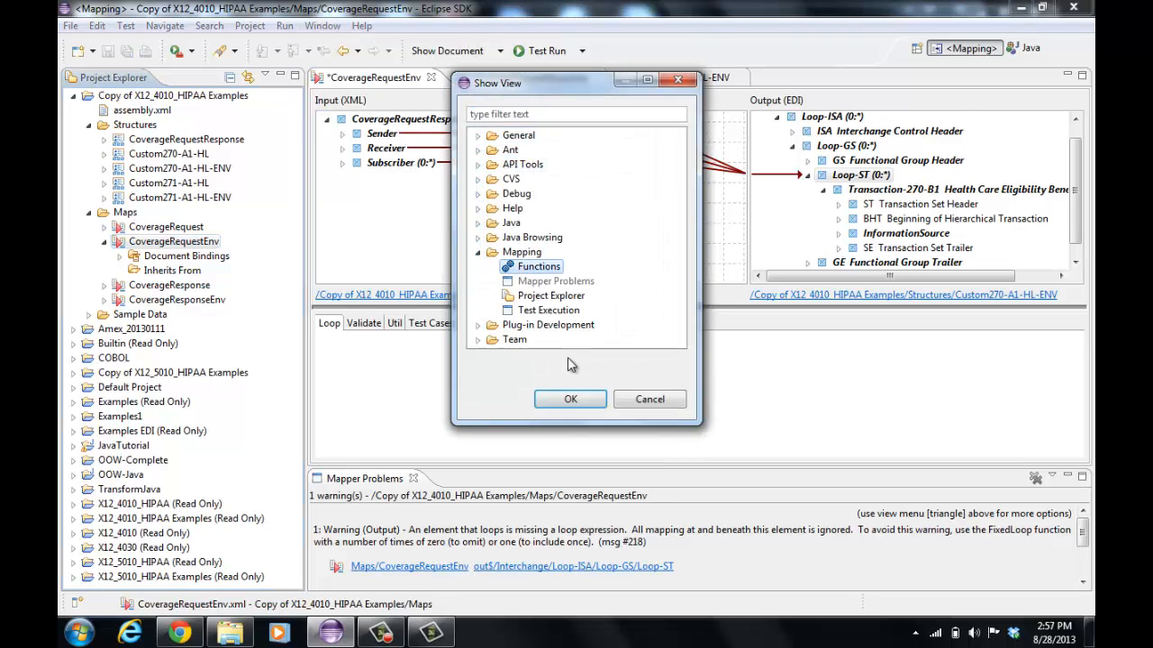
{"action": "left_click", "coordinate": [571, 399]}
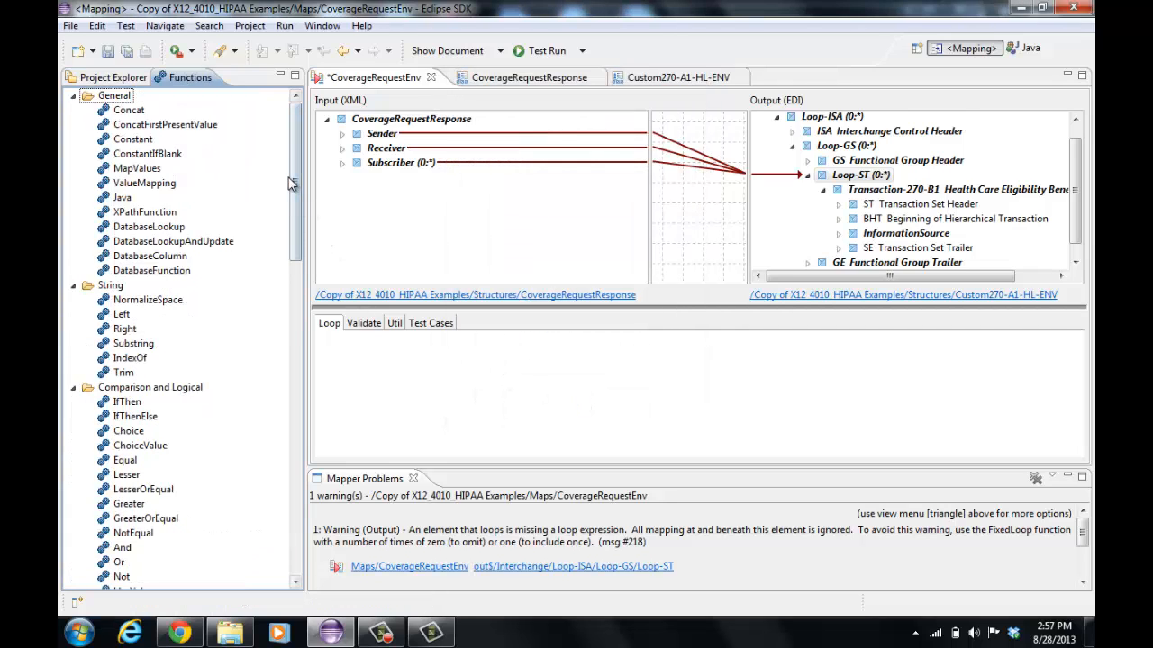
- Assign the FixedLoop function as the loop expression of the Loop-ST output element
{"action": "left_click_drag", "start_coordinate": [288, 361], "coordinate": [283, 490]}
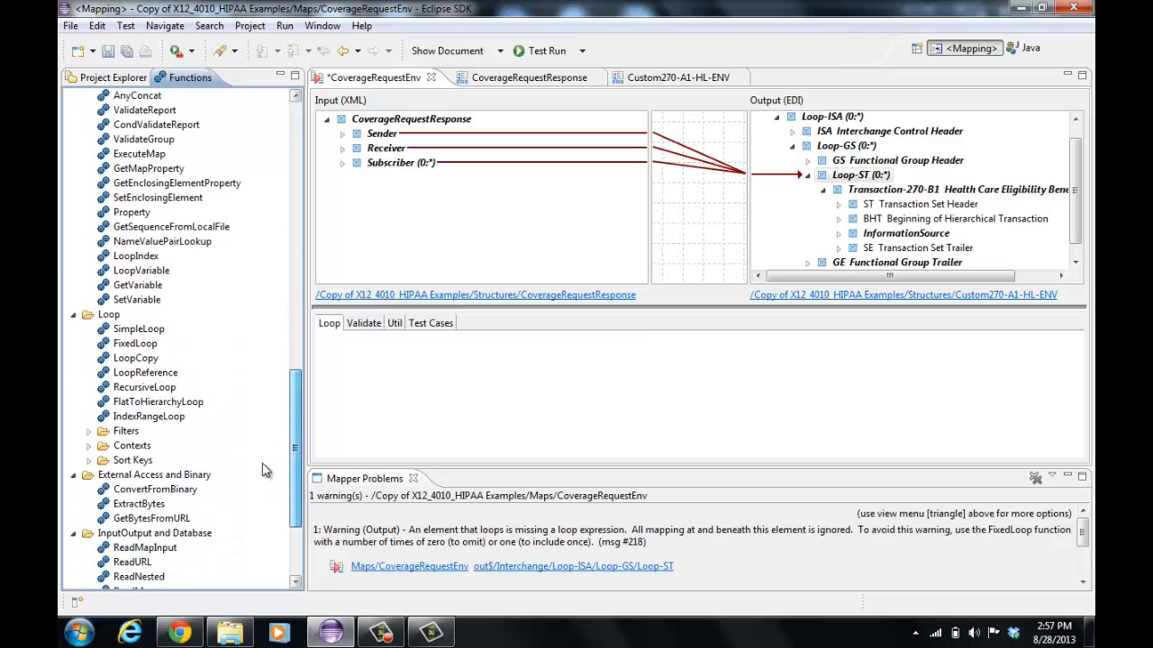
{"action": "left_click", "coordinate": [135, 343]}
{"action": "left_click_drag", "start_coordinate": [368, 368], "coordinate": [369, 368]}
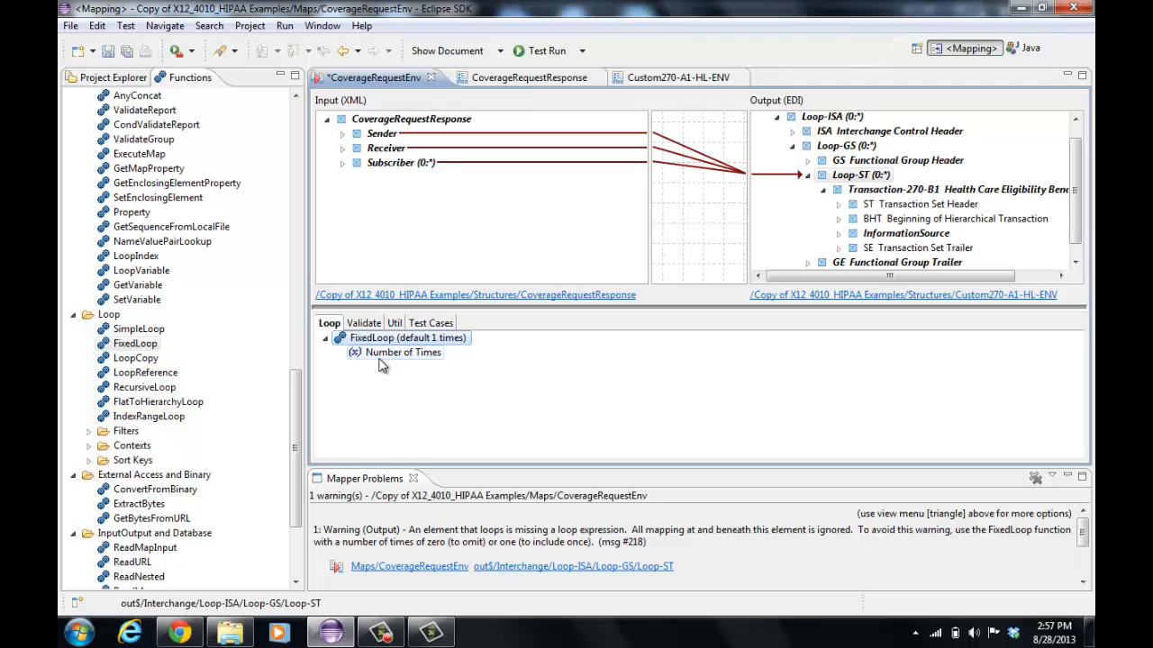
- Save the CoverageRequestEnv map and test run it again to check the EDI output
{"action": "left_click", "coordinate": [109, 52]}
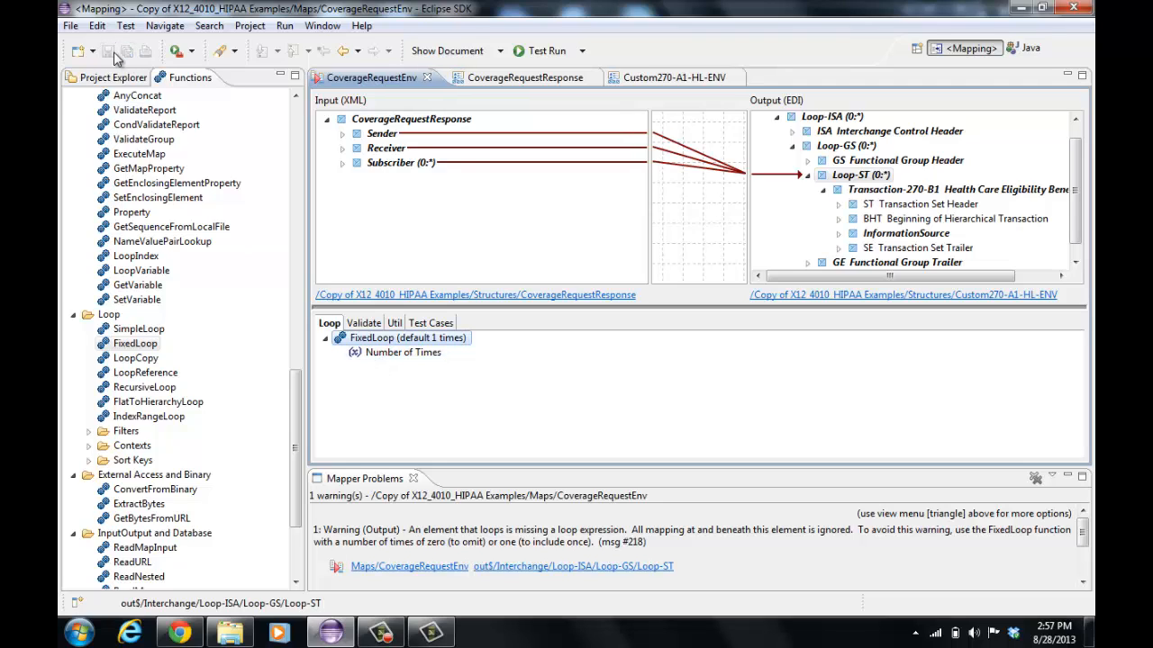
{"action": "left_click", "coordinate": [537, 52]}
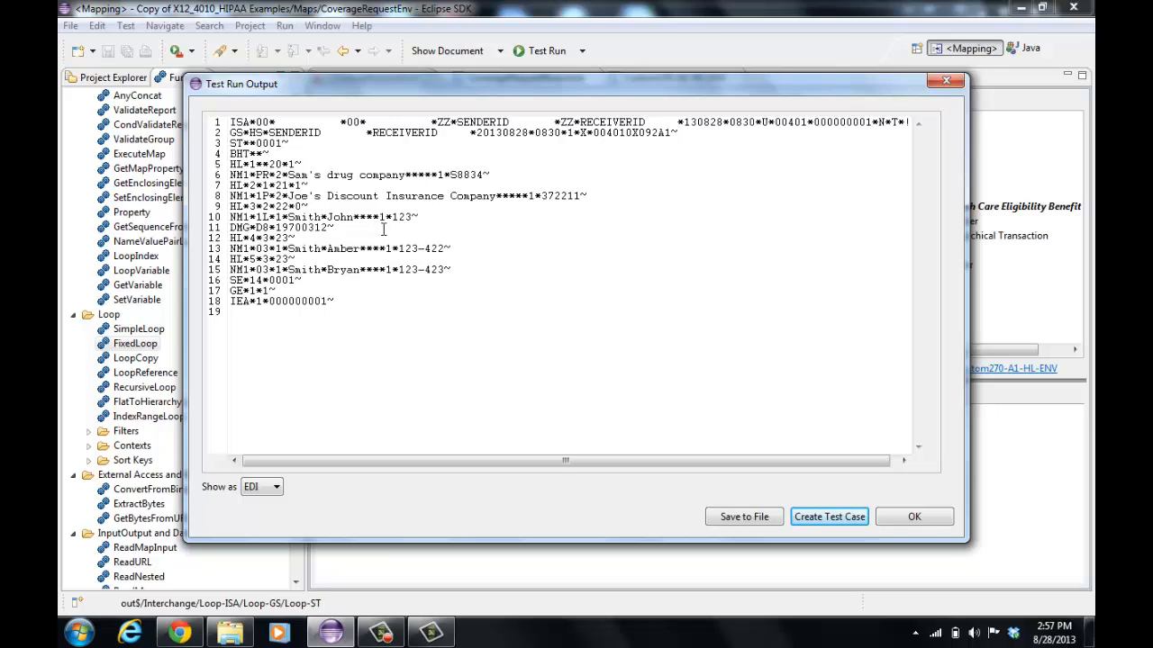
{"action": "left_click", "coordinate": [911, 518]}
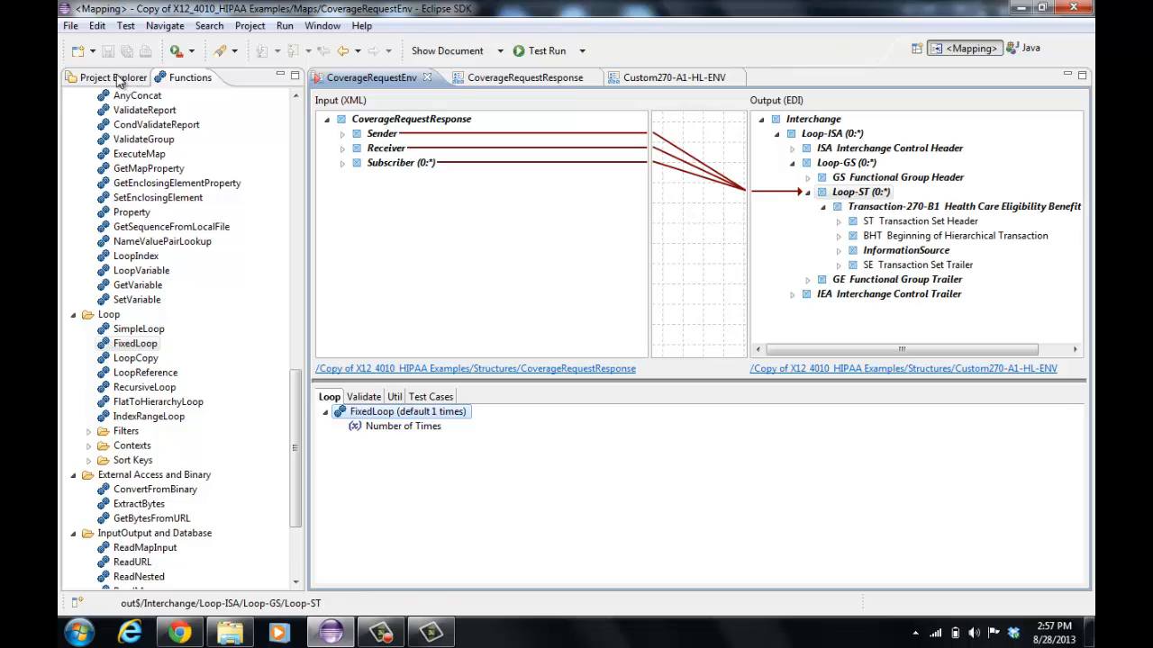
- Open the CoverageResponseEnv map from the project's Maps folder and expand its input tree through Loop-ISA and Loop-GS
{"action": "left_click", "coordinate": [118, 78]}
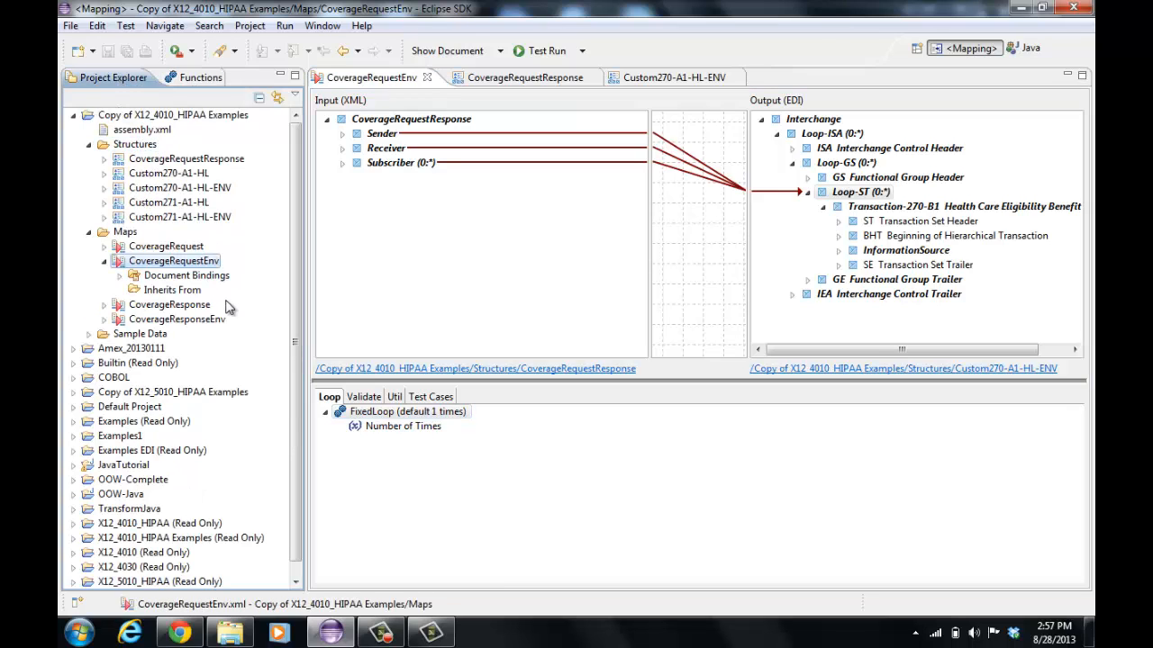
{"action": "left_click", "coordinate": [203, 321]}
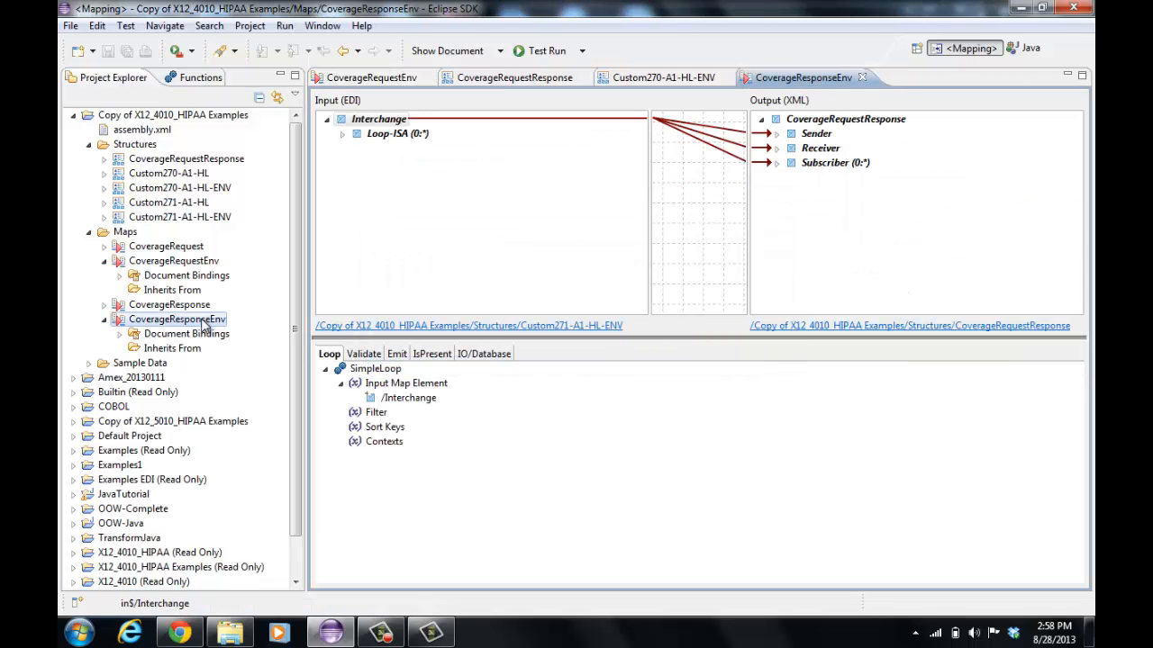
{"action": "left_click", "coordinate": [342, 133]}
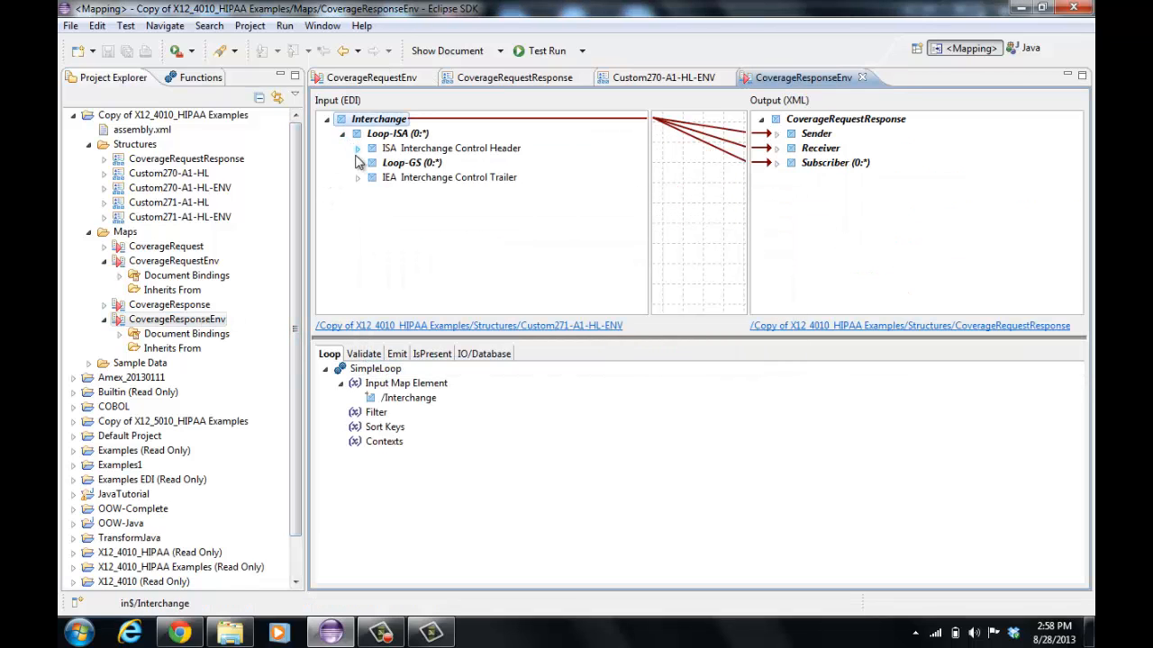
{"action": "left_click", "coordinate": [357, 162]}
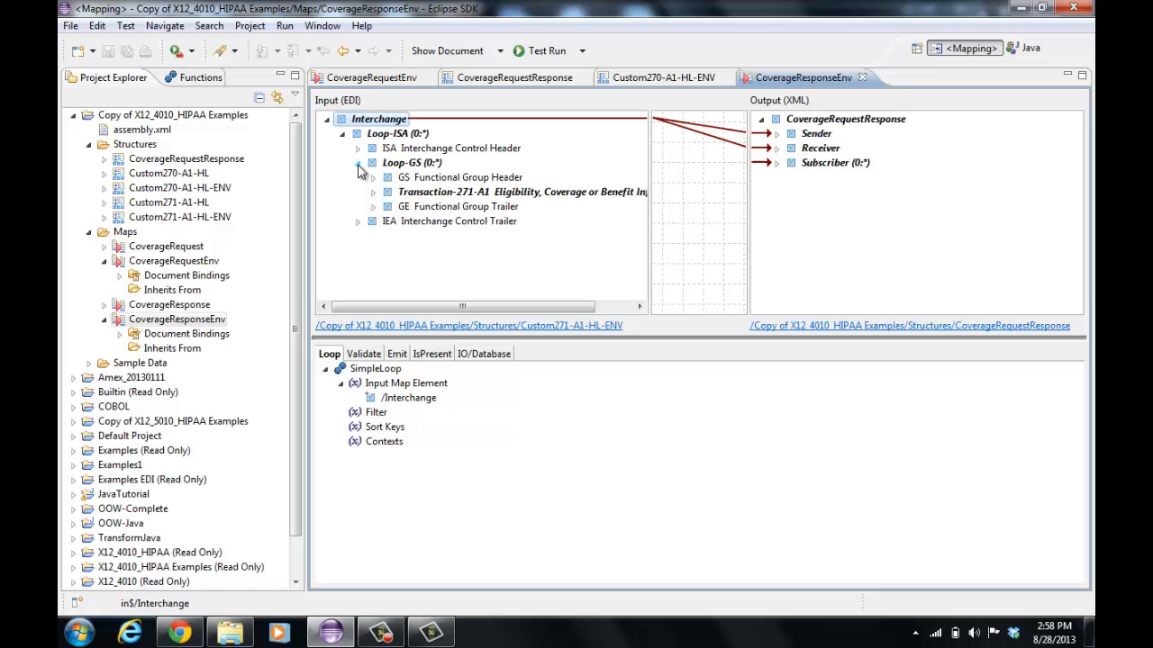
- Review the EDI input document of the CoverageResponseEnv map and test run the map to check its XML output
{"action": "left_click", "coordinate": [447, 51]}
{"action": "scroll", "coordinate": [450, 202], "scroll_direction": "down", "scroll_amount": 2}
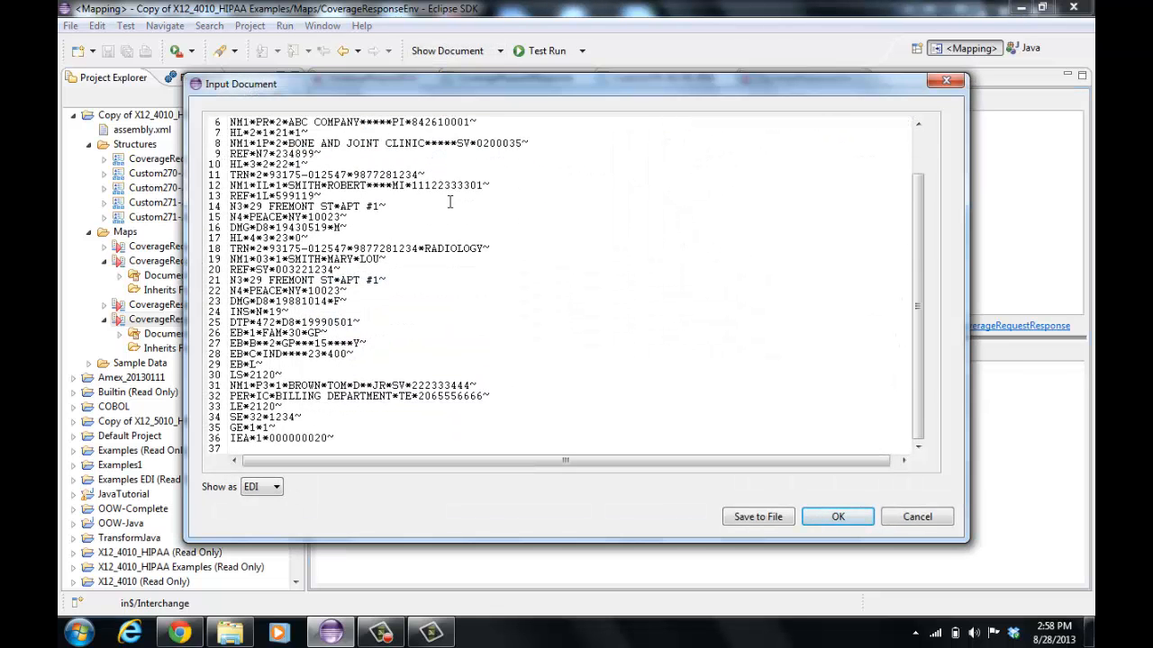
{"action": "scroll", "coordinate": [449, 201], "scroll_direction": "up", "scroll_amount": 2}
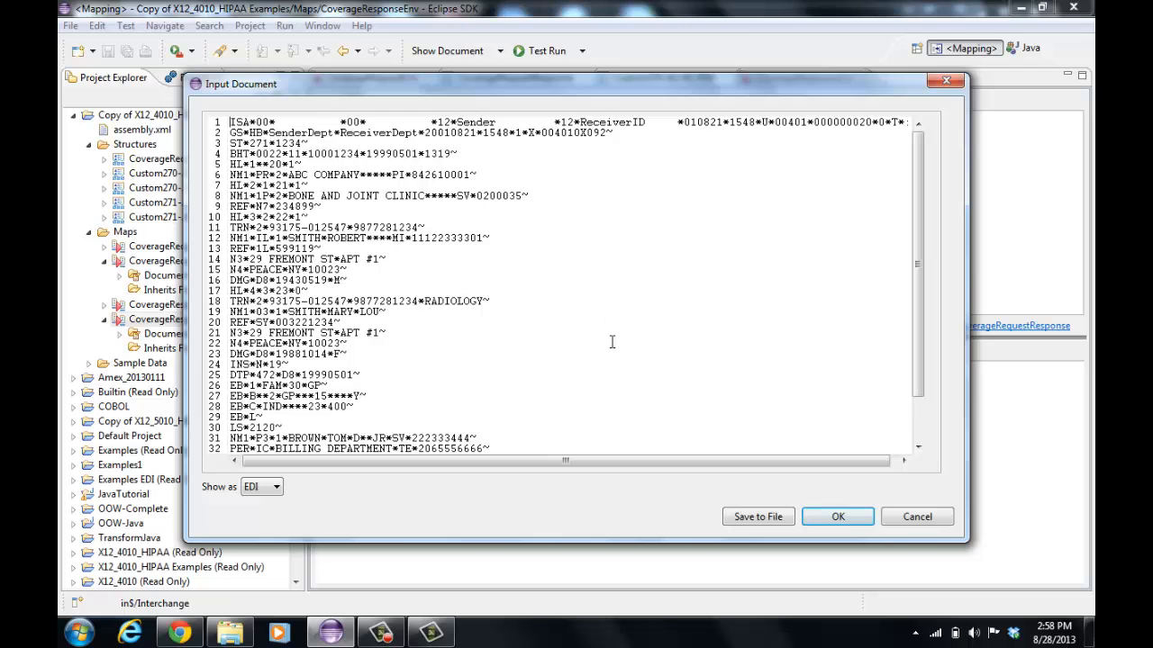
{"action": "left_click", "coordinate": [823, 512]}
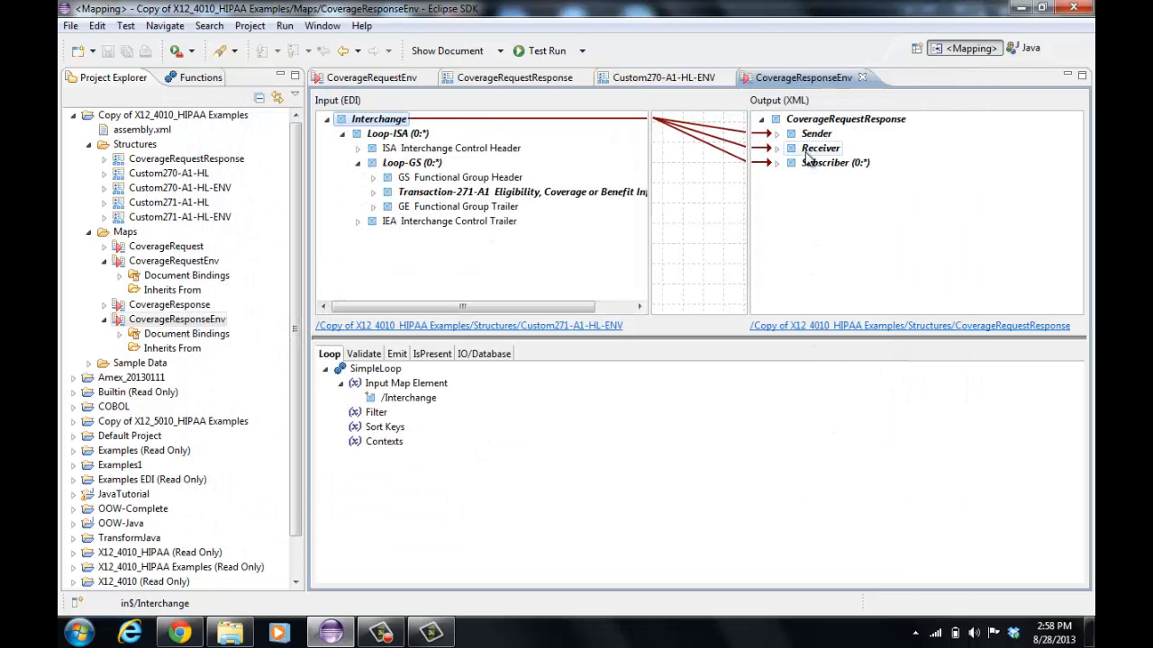
{"action": "left_click", "coordinate": [537, 54]}
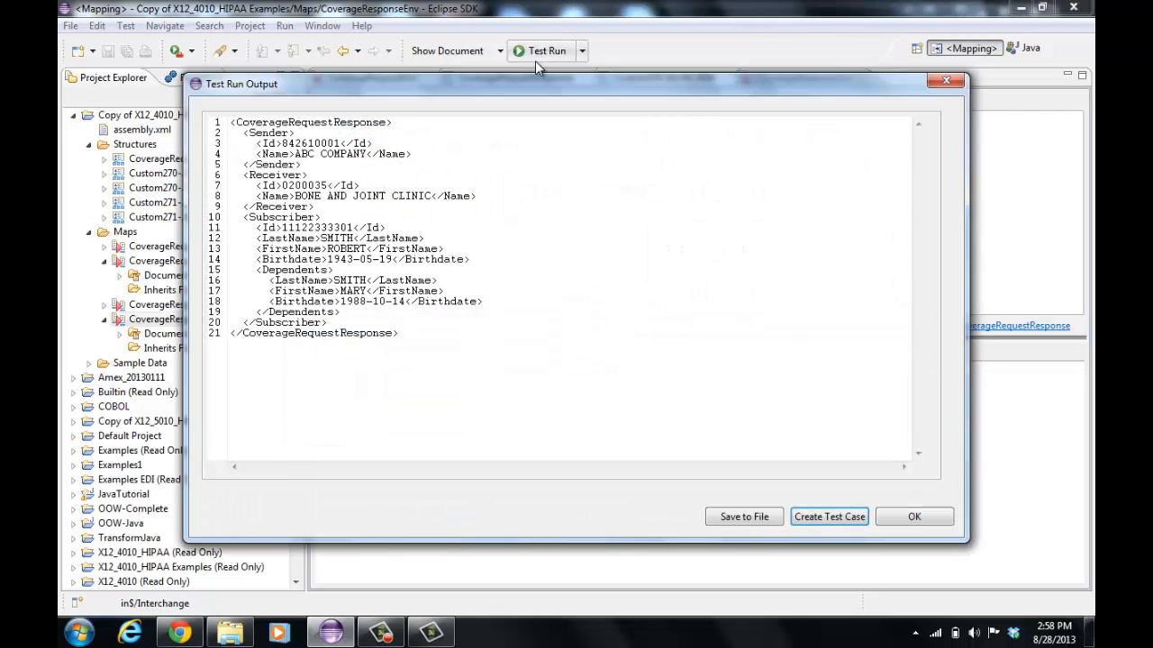
{"action": "left_click", "coordinate": [901, 522]}
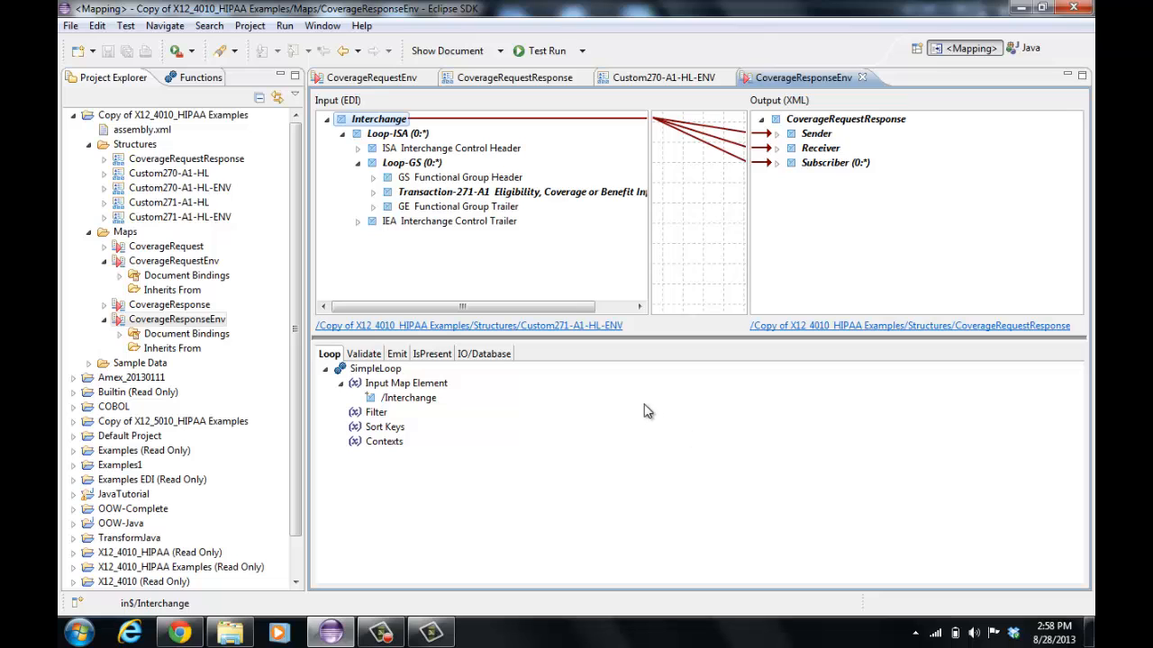
- Open the Custom271-A1-HL-ENV structure from the CoverageResponseEnv map and make its Interchange element editable
{"action": "left_click", "coordinate": [587, 327]}
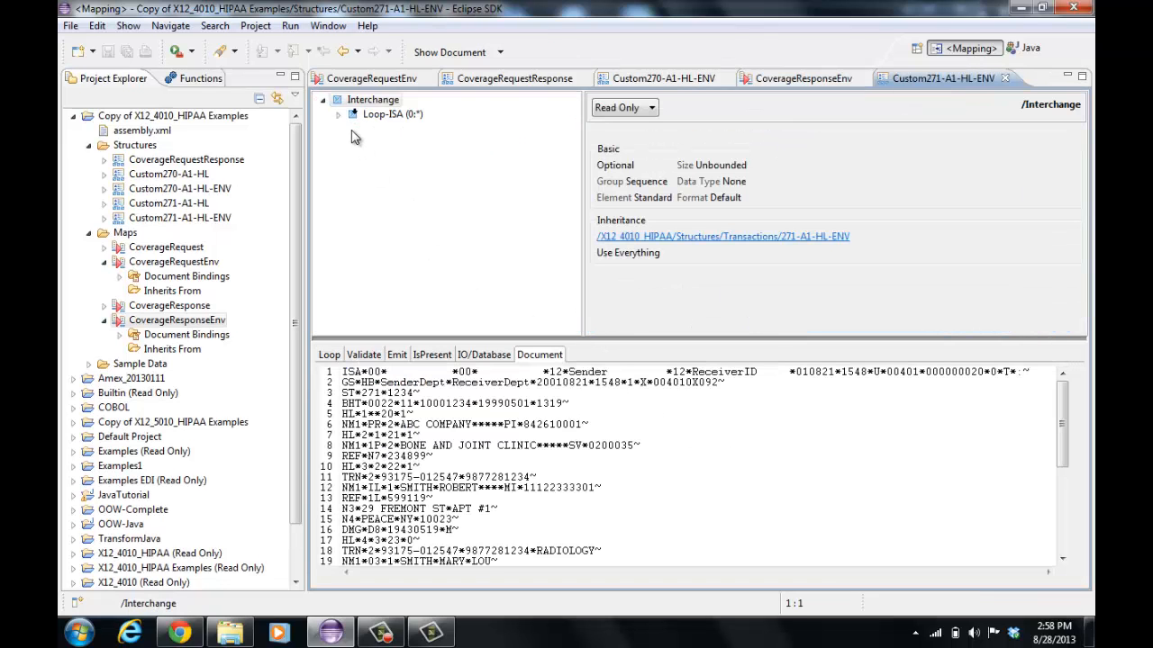
{"action": "left_click", "coordinate": [646, 109]}
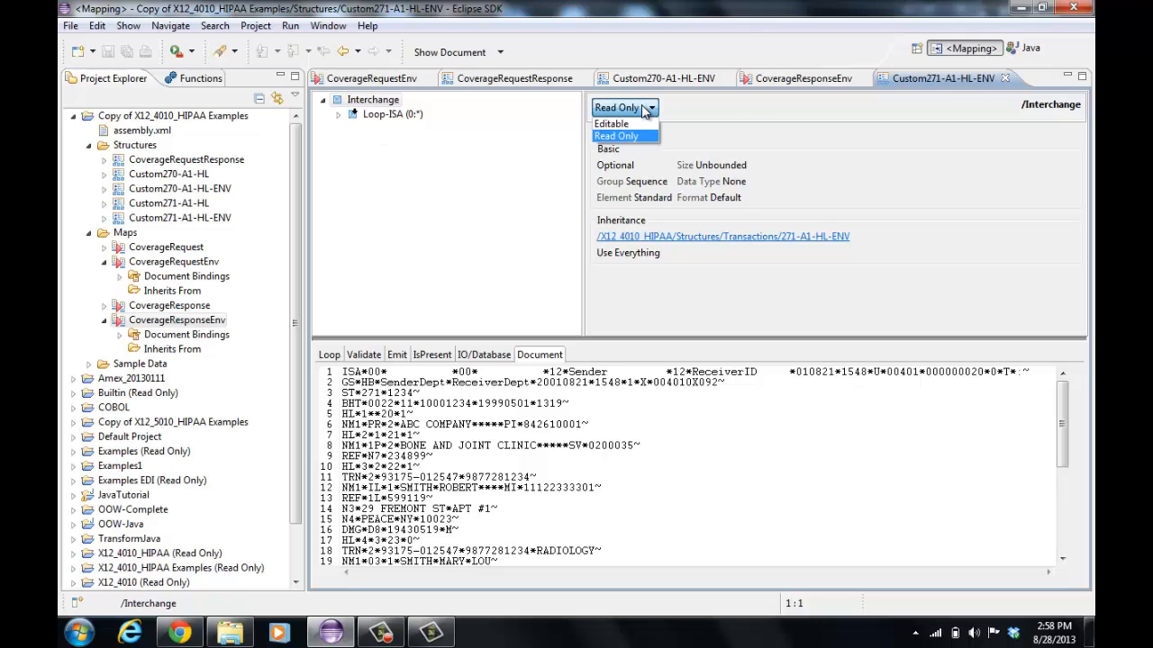
{"action": "left_click", "coordinate": [613, 124]}
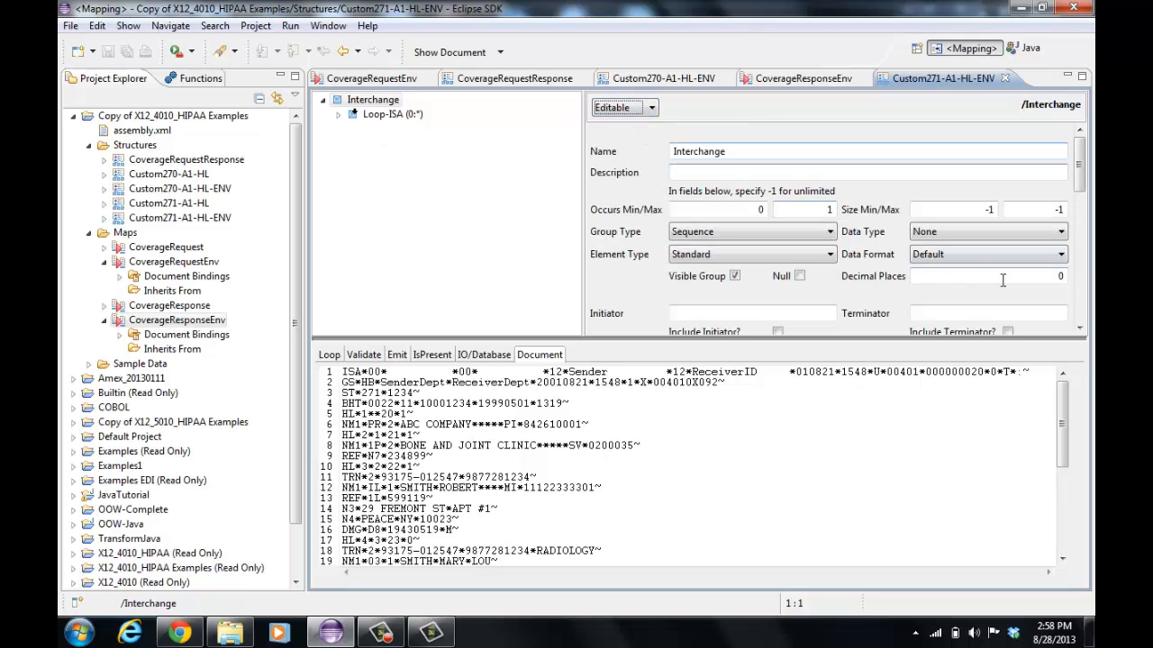
- Set the Interchange element to inherit from /X12_5010_HIPAA/Structures/Transactions/271-B1-HL-ENV
{"action": "left_click_drag", "start_coordinate": [1080, 183], "coordinate": [1080, 236]}
{"action": "left_click", "coordinate": [1059, 225]}
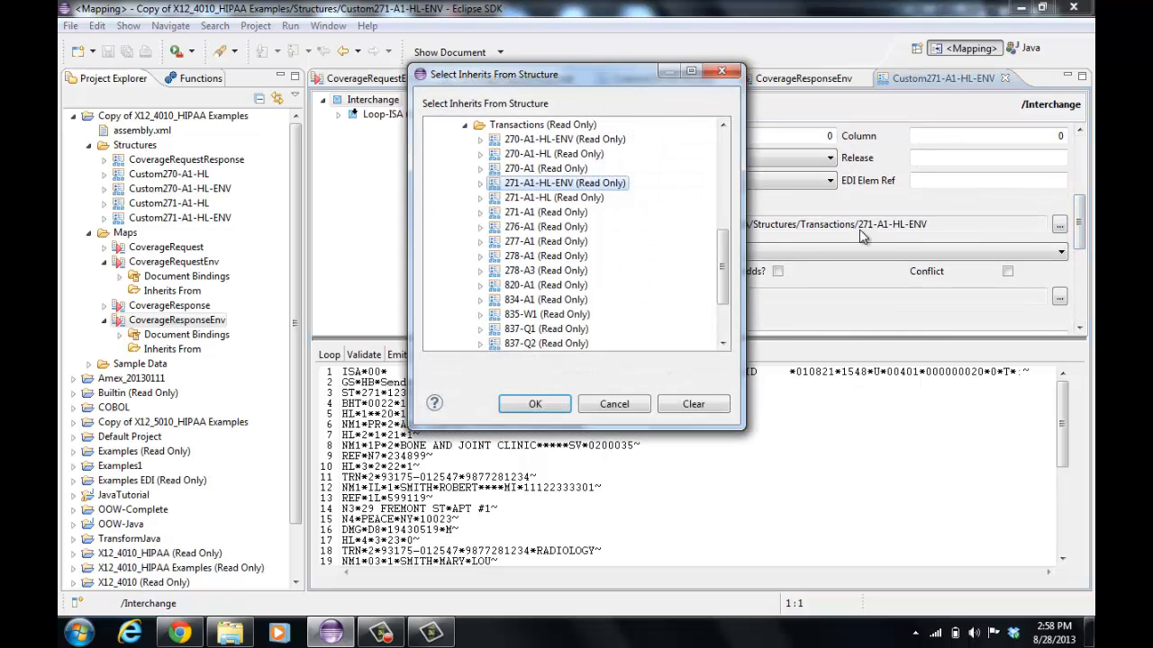
{"action": "left_click_drag", "start_coordinate": [723, 270], "coordinate": [712, 323]}
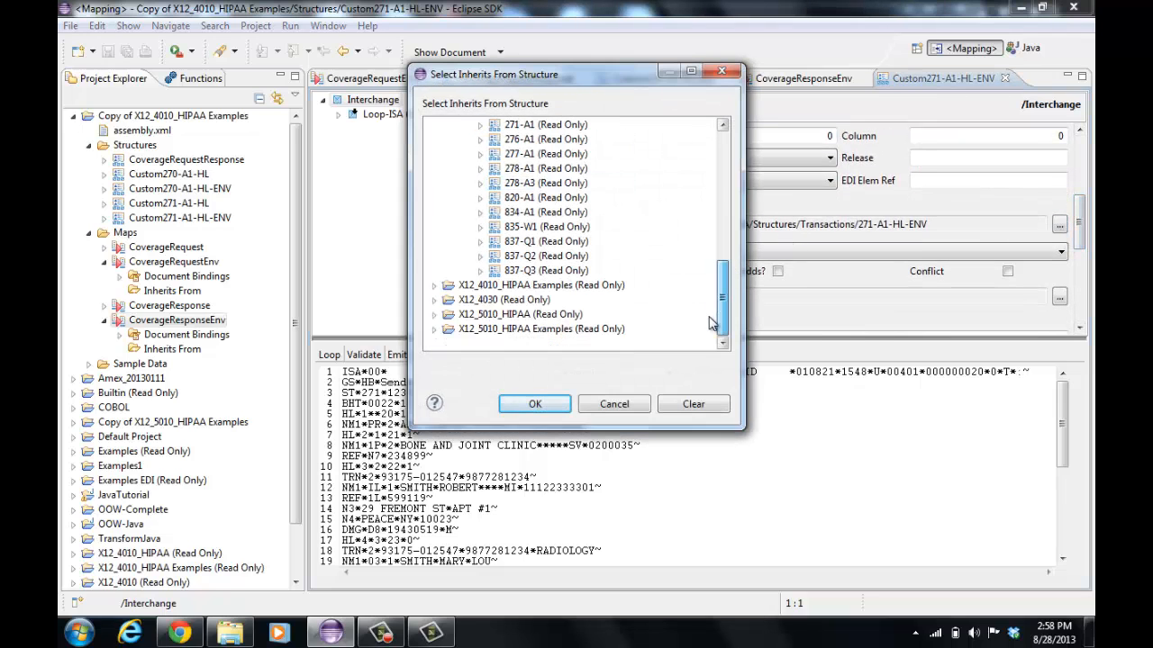
{"action": "left_click", "coordinate": [433, 315]}
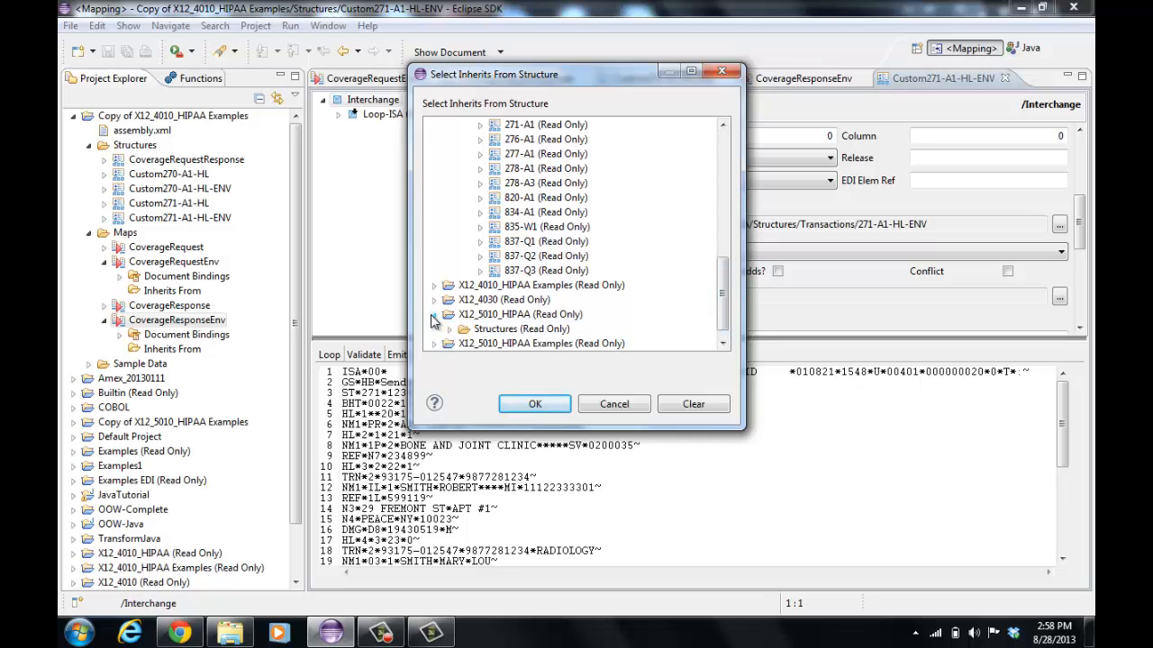
{"action": "left_click", "coordinate": [446, 329]}
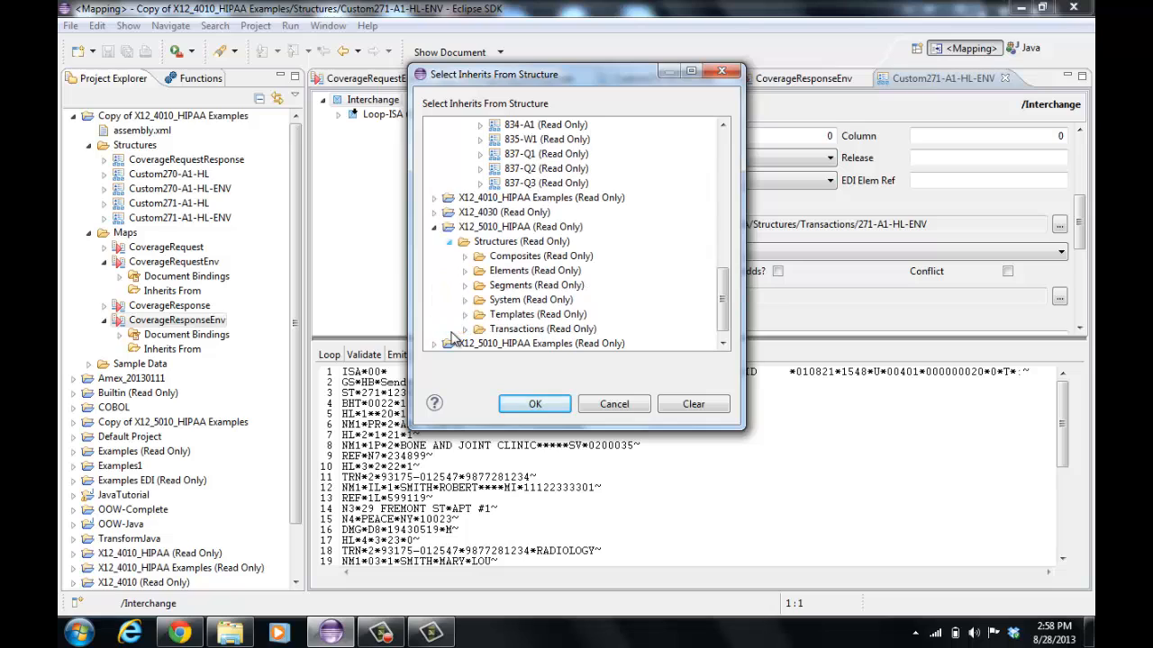
{"action": "left_click", "coordinate": [467, 329]}
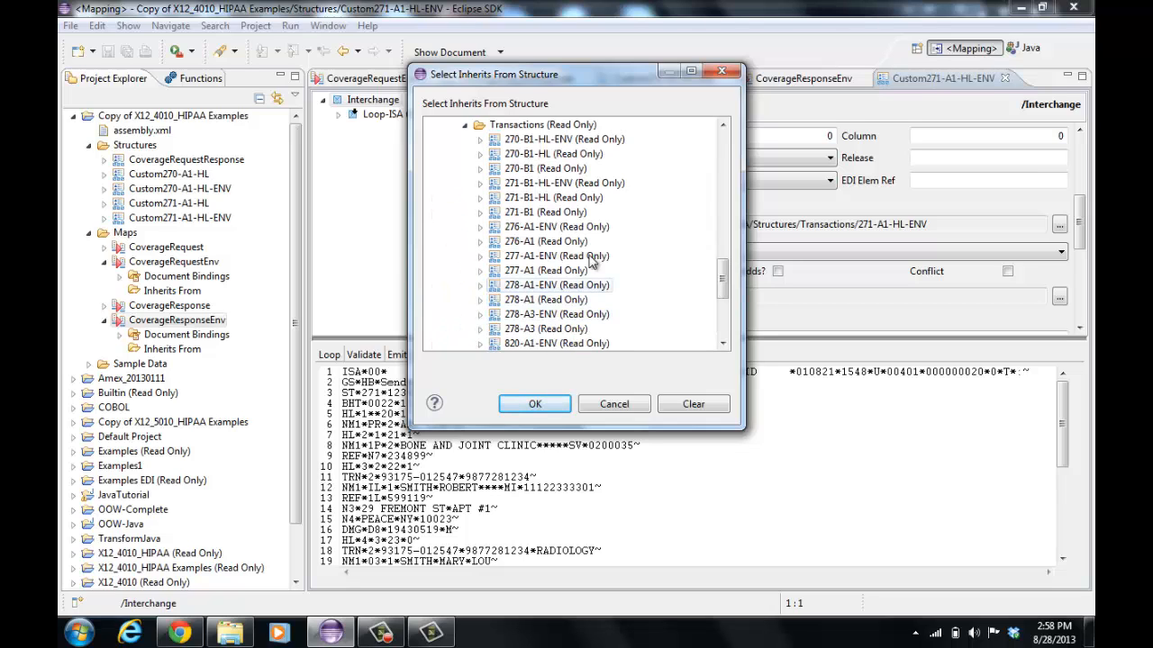
{"action": "left_click", "coordinate": [566, 184]}
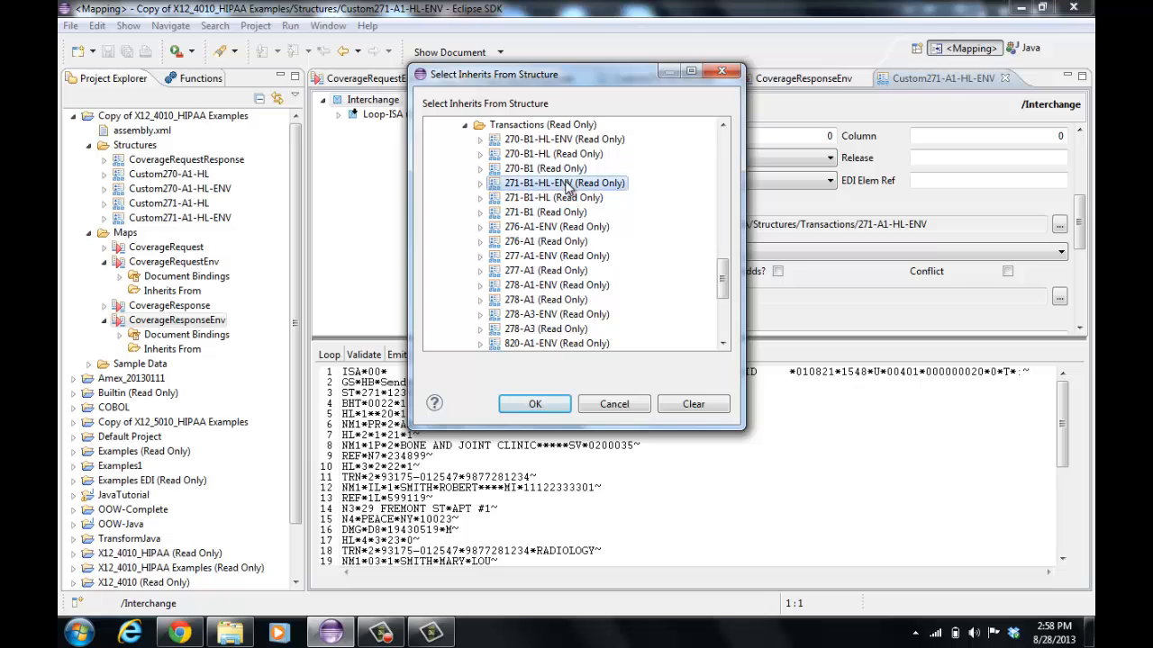
{"action": "left_click", "coordinate": [551, 405]}
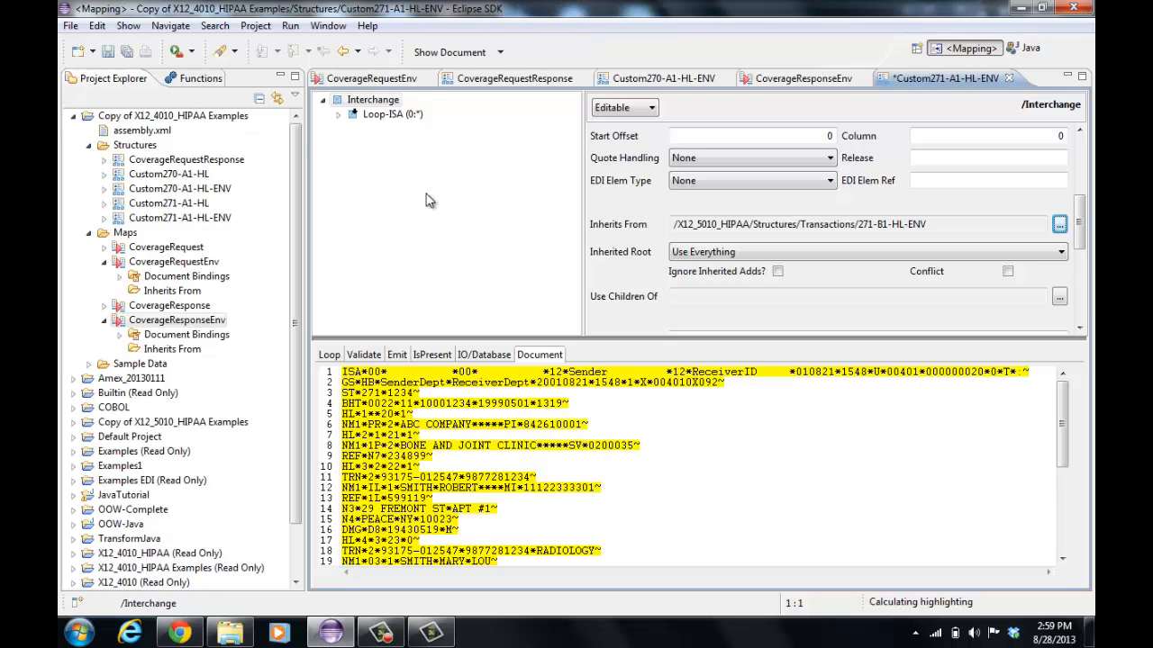
- Expand the structure's Loop-ISA and Loop-ST to check the inherited elements, and save Custom271-A1-HL-ENV
{"action": "left_click", "coordinate": [340, 118]}
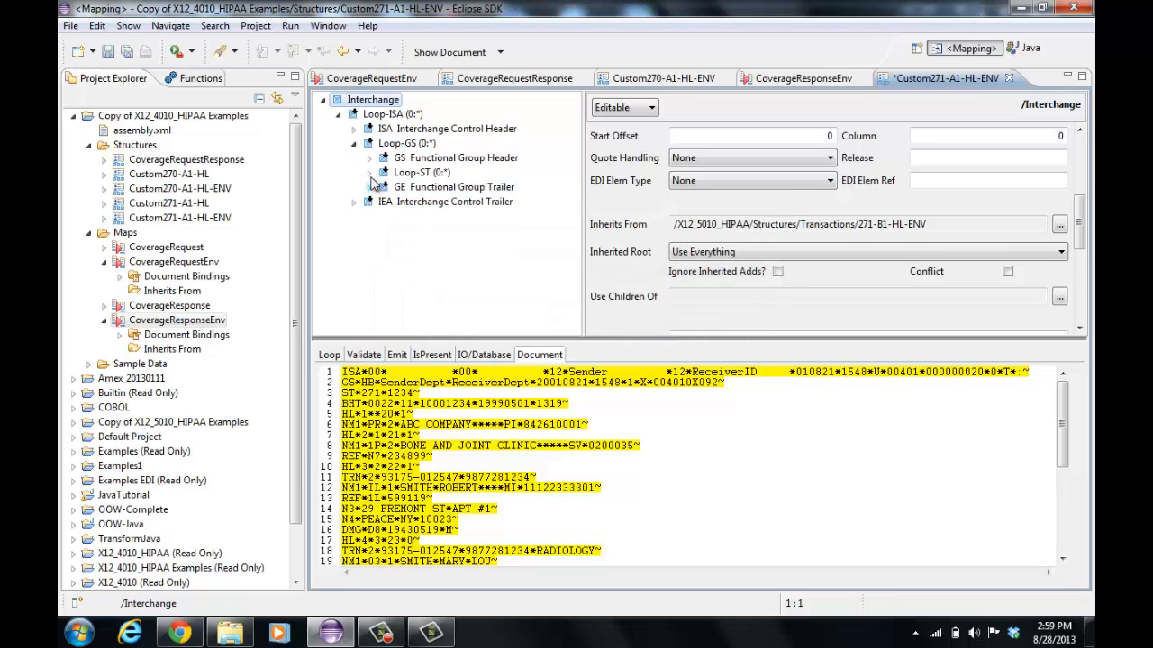
{"action": "left_click", "coordinate": [370, 173]}
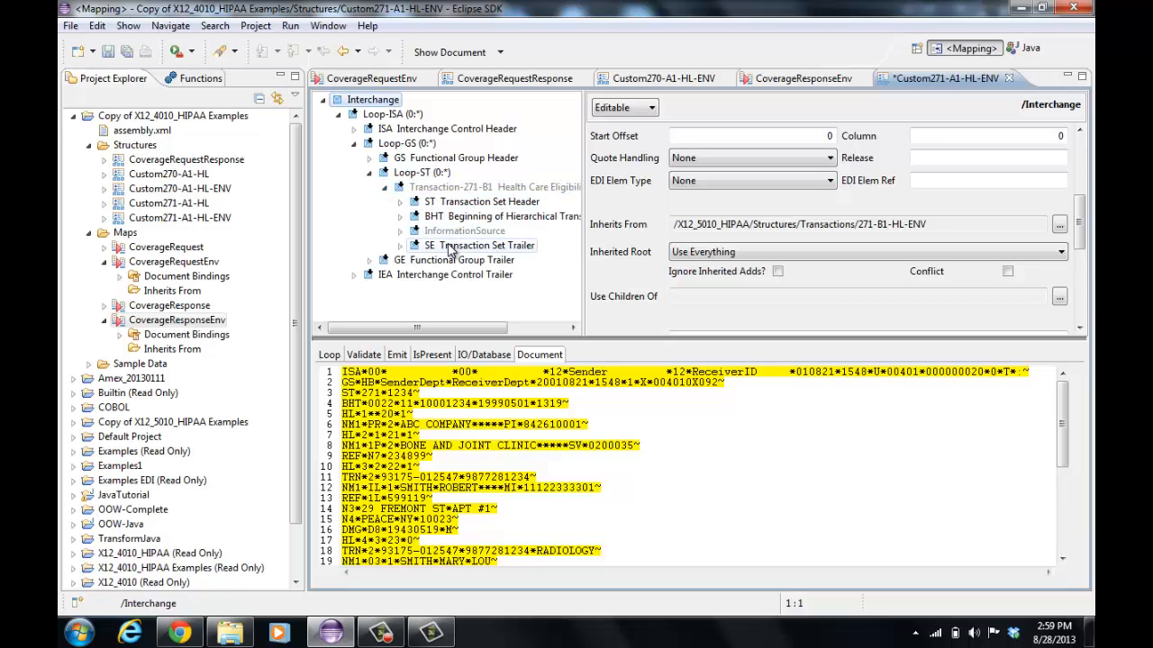
{"action": "left_click", "coordinate": [106, 52]}
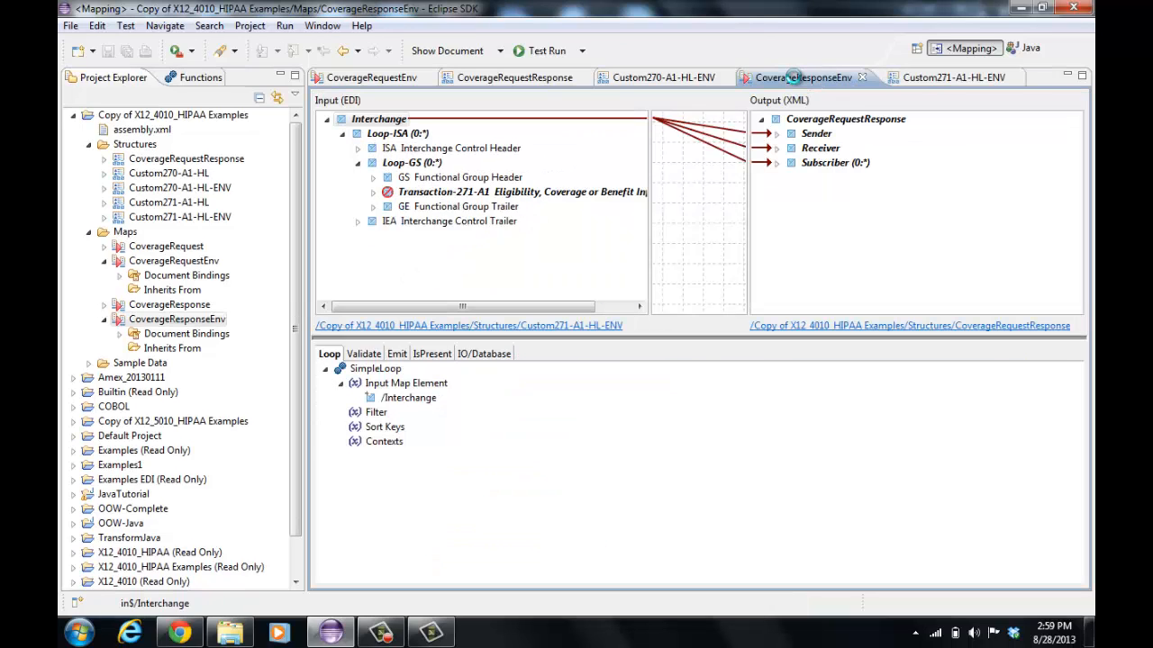
- Return to the CoverageResponseEnv map, expand Loop-ST in its input tree and dismiss the Mapper Problems view
{"action": "left_click", "coordinate": [795, 78]}
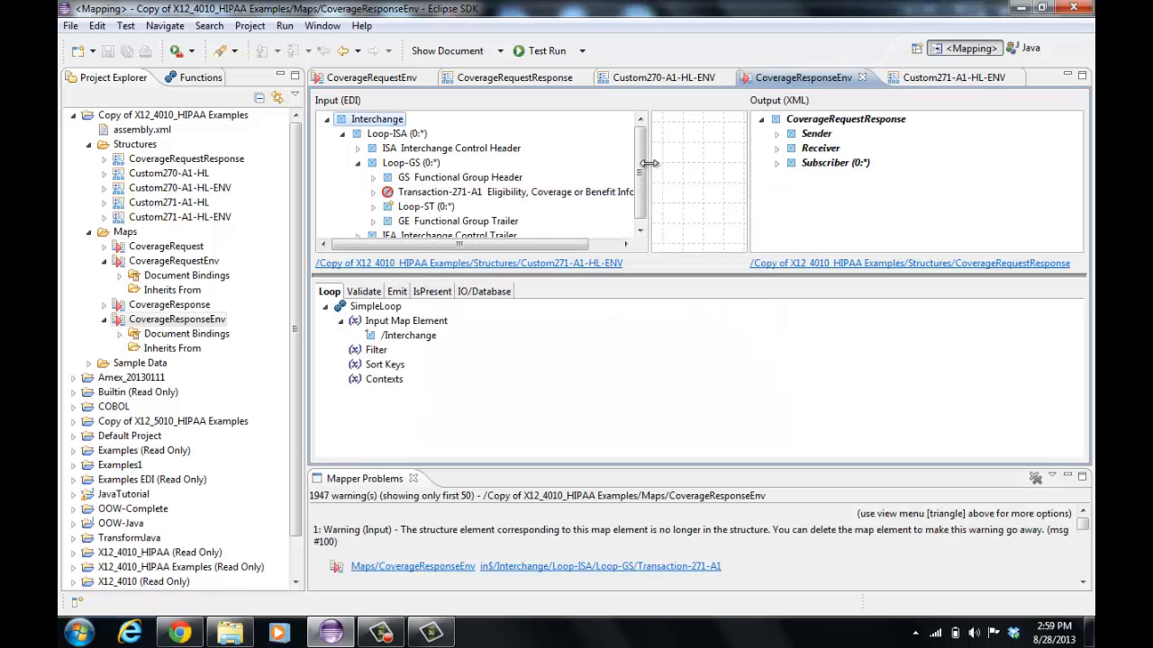
{"action": "left_click", "coordinate": [414, 479]}
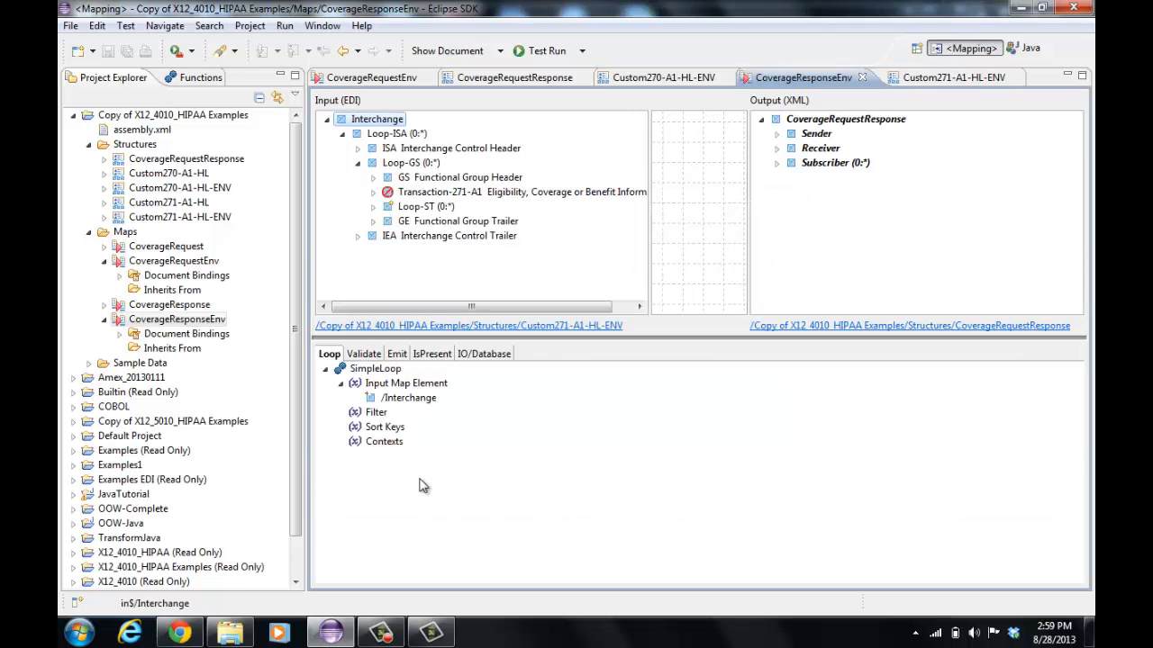
{"action": "left_click", "coordinate": [374, 194]}
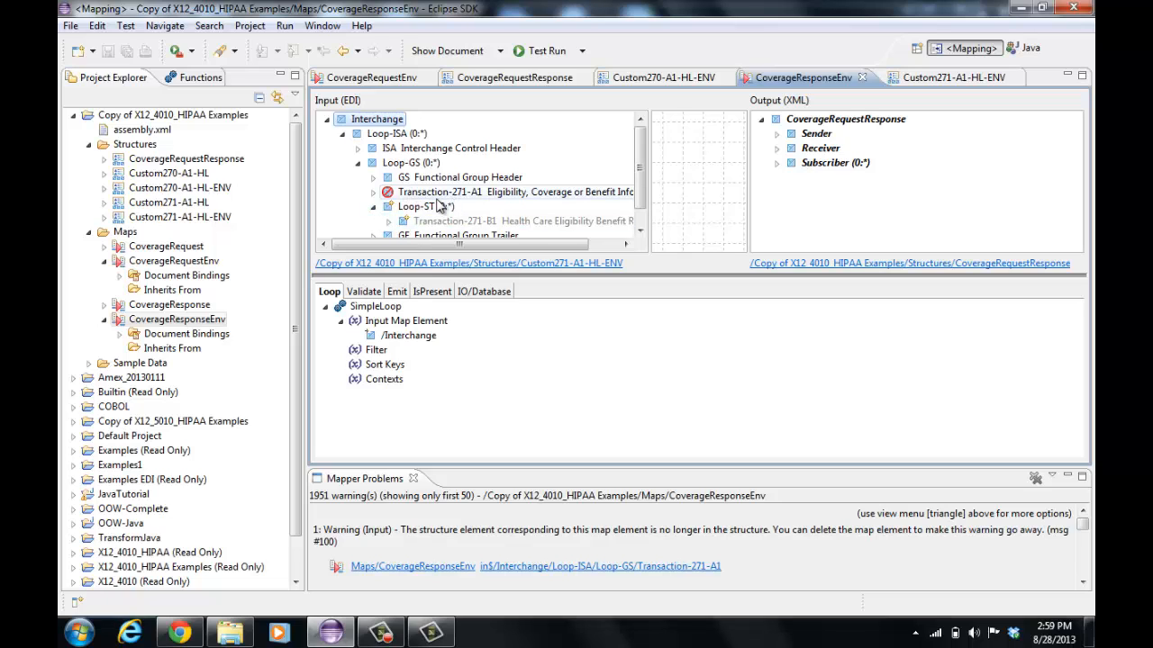
{"action": "left_click", "coordinate": [412, 479]}
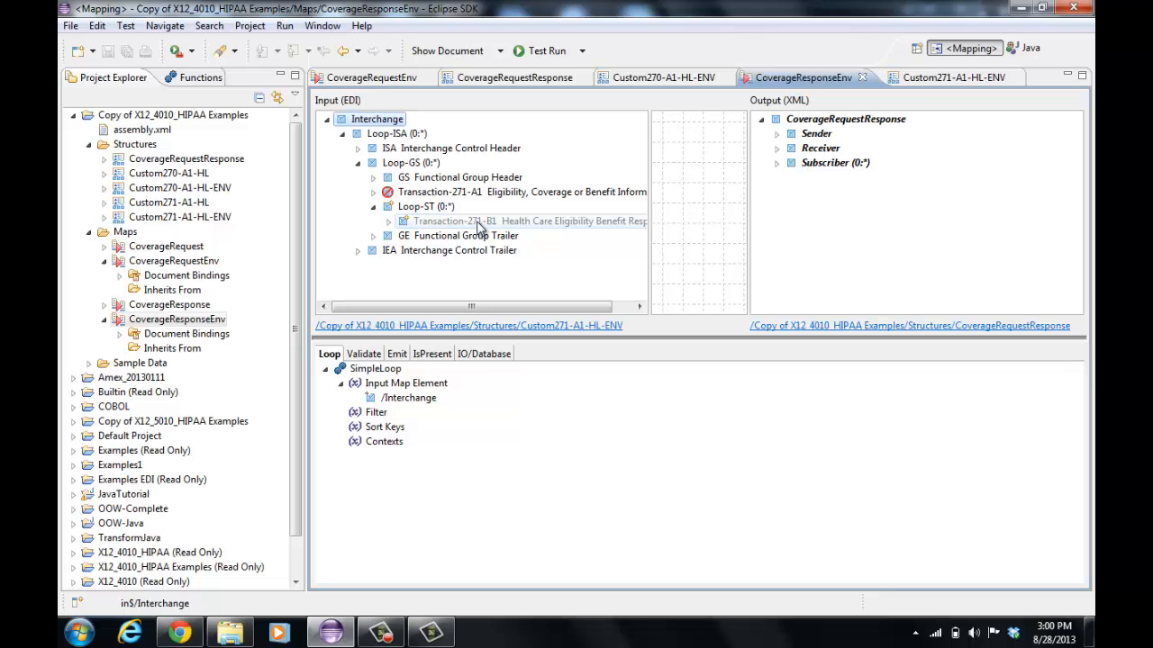
- Move the expression references from Transaction-271-A1 to Transaction-271-B1 under Loop-ST and check the mappings of Transaction-271-B1
{"action": "right_click", "coordinate": [568, 196]}
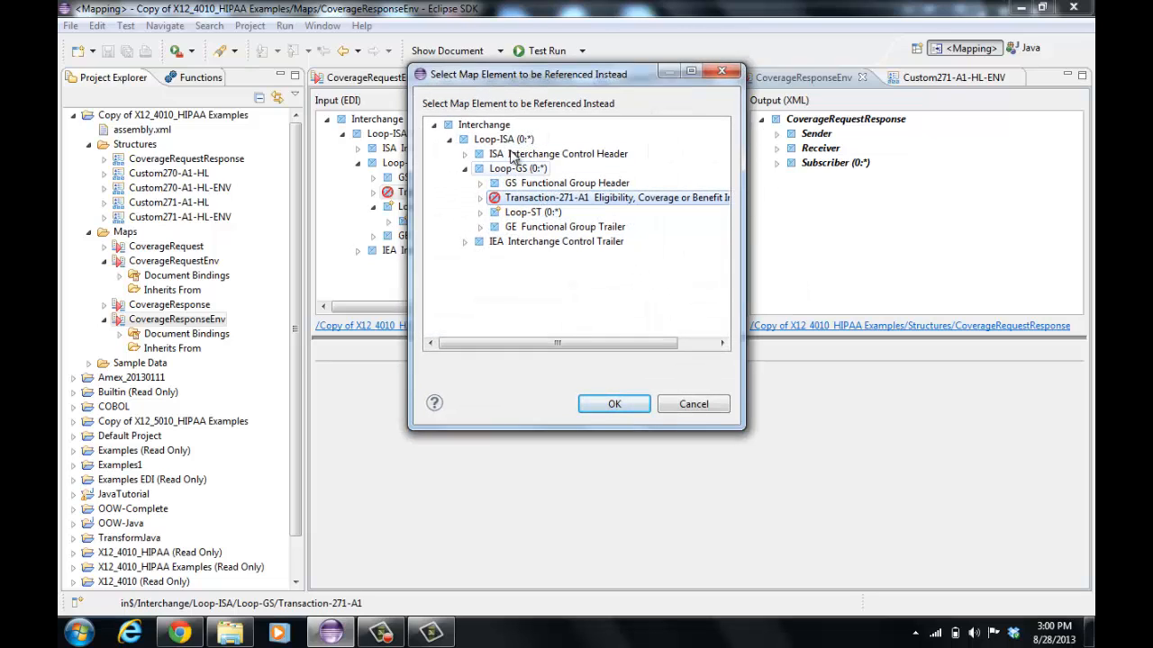
{"action": "left_click", "coordinate": [480, 212]}
{"action": "left_click", "coordinate": [540, 226]}
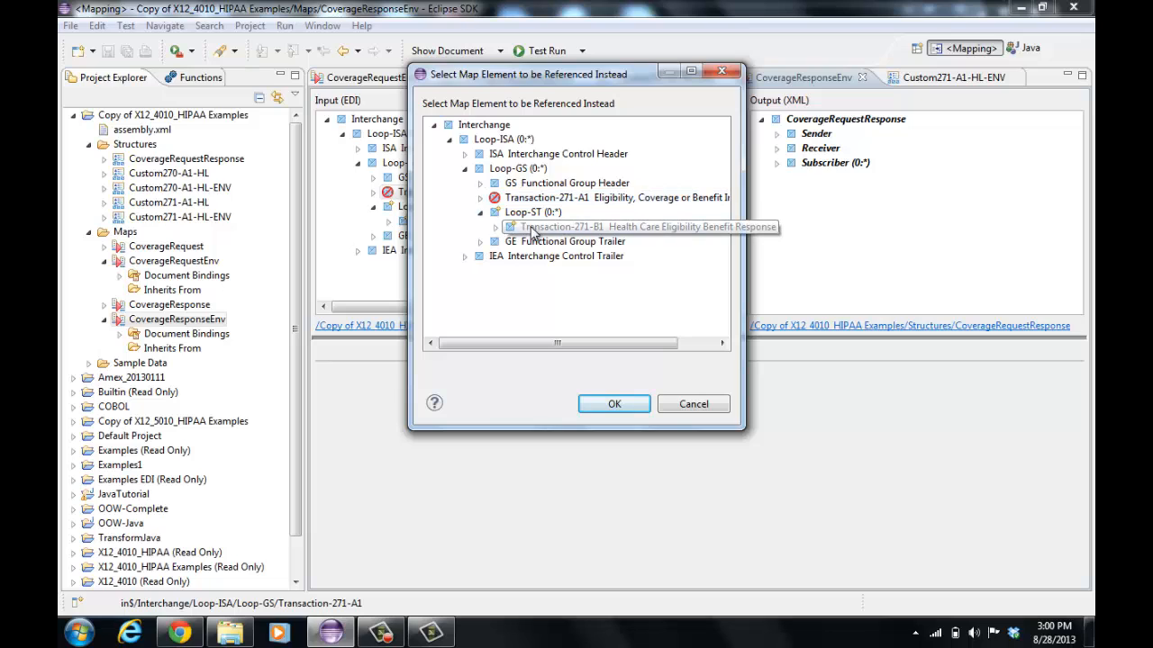
{"action": "left_click", "coordinate": [642, 404]}
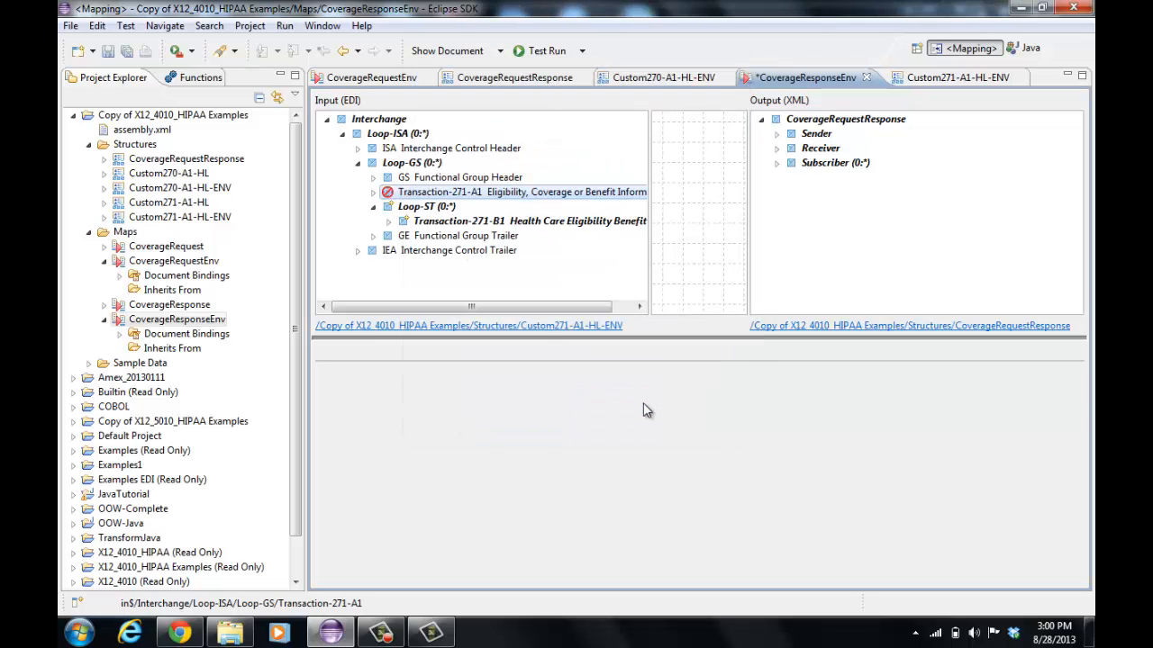
{"action": "left_click", "coordinate": [560, 230]}
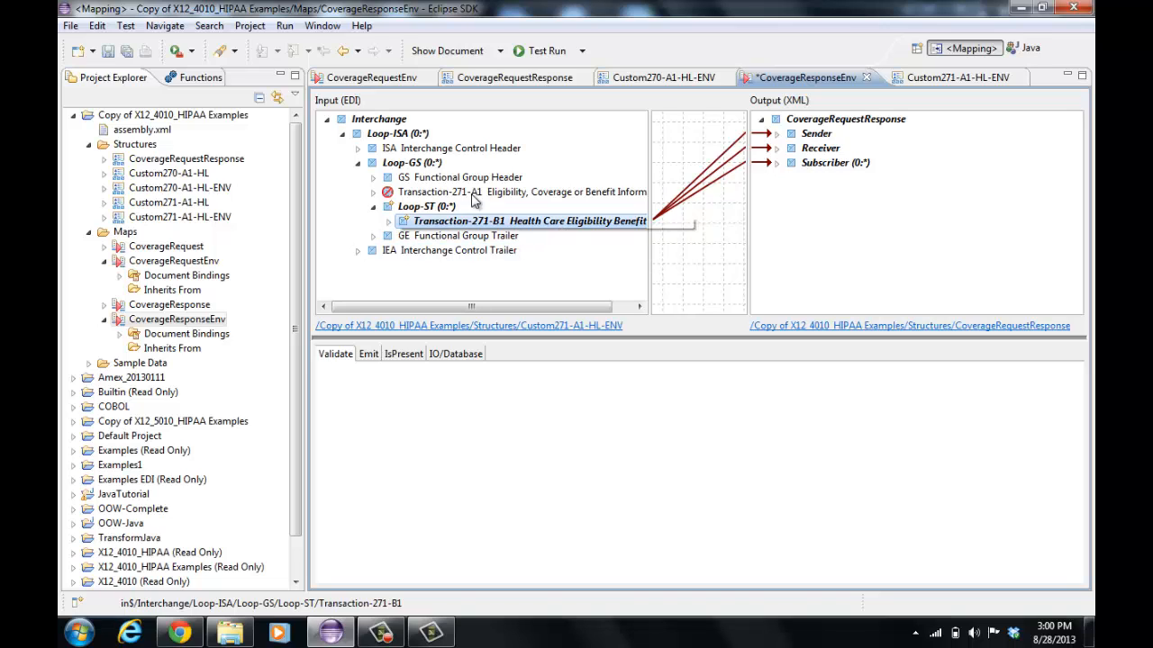
- Delete the invalid map elements and remove the new element indications from the input Interchange
{"action": "right_click", "coordinate": [401, 122]}
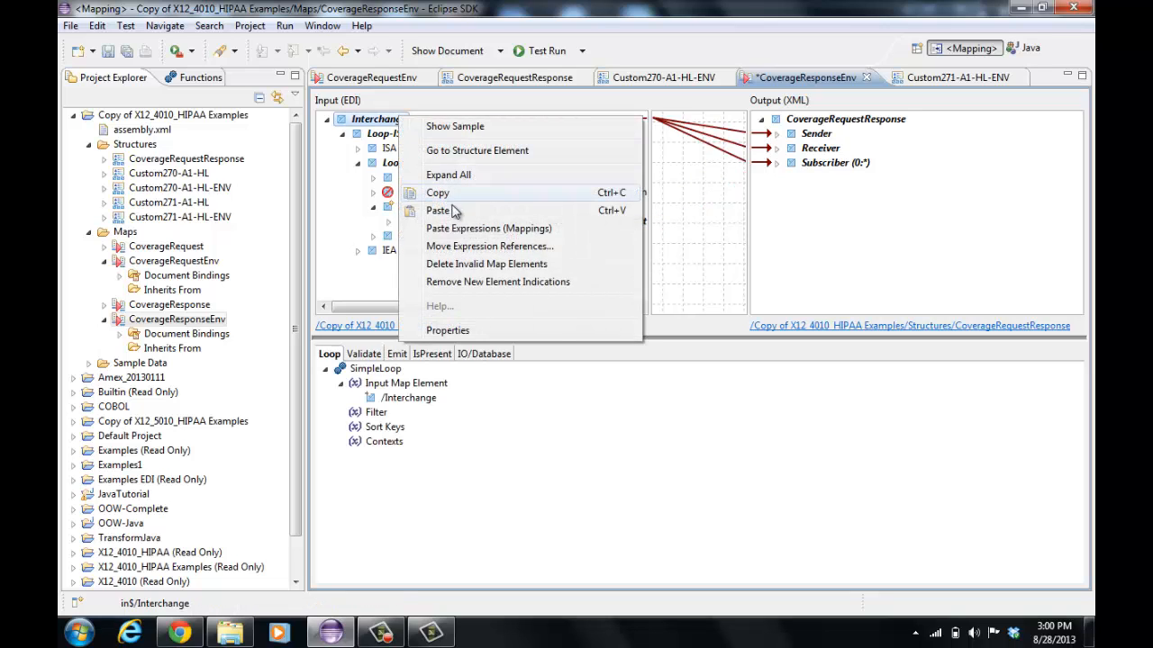
{"action": "left_click", "coordinate": [461, 264]}
{"action": "right_click", "coordinate": [402, 126]}
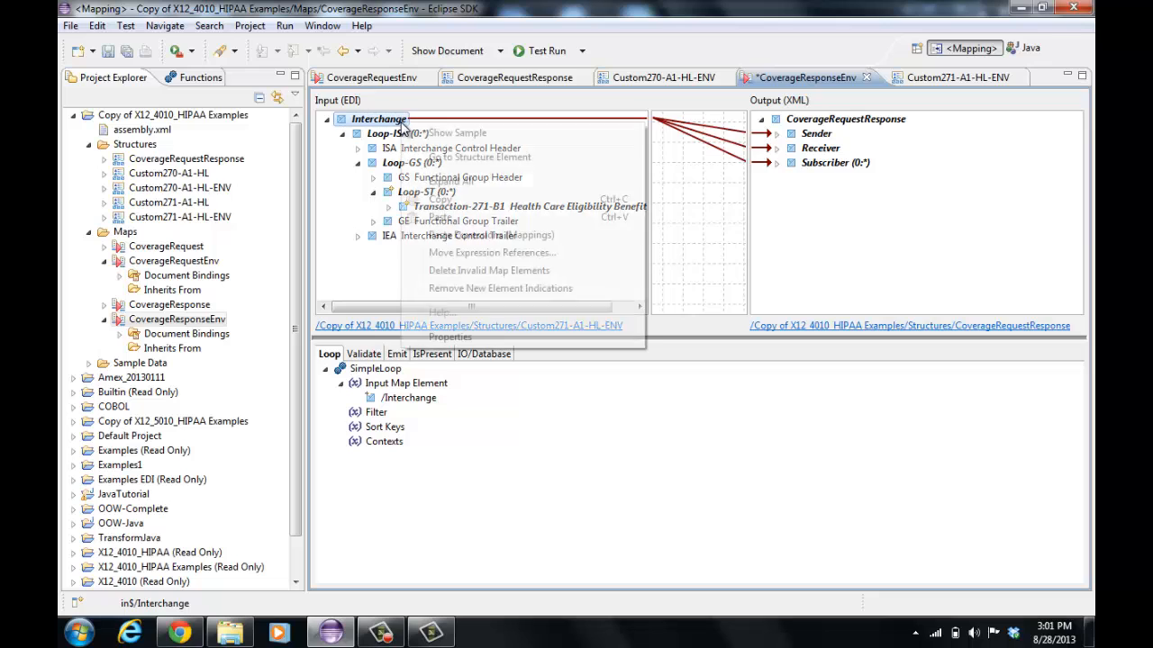
{"action": "left_click", "coordinate": [457, 289]}
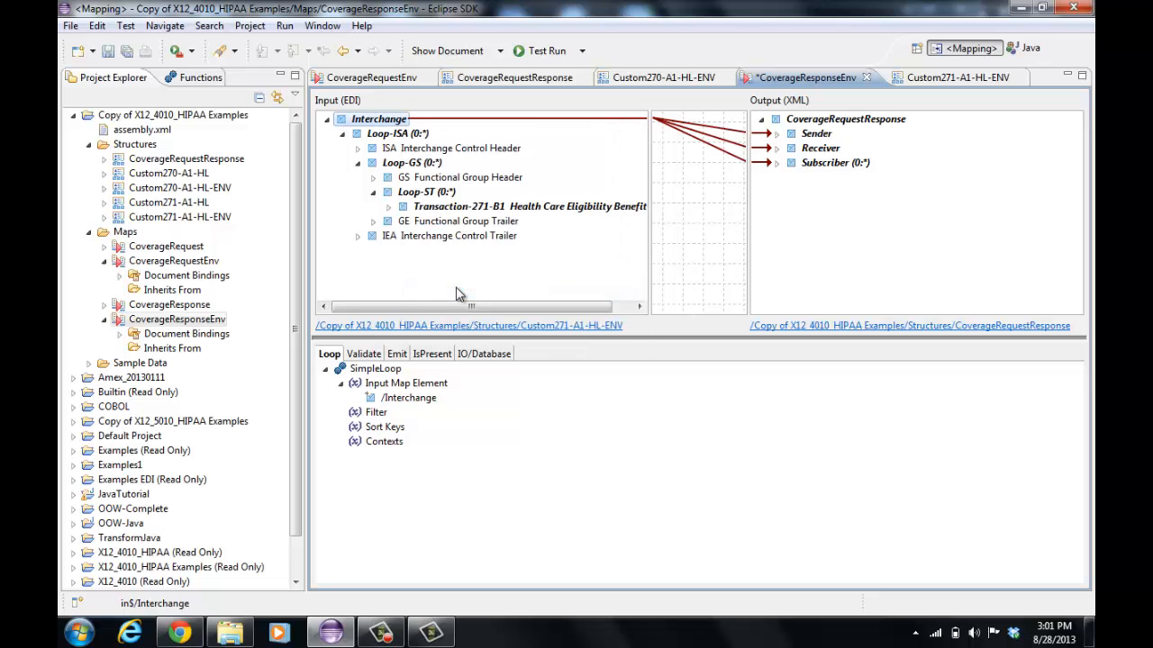
- Test run the CoverageResponseEnv map and examine the first reported problem, including its referenced Loop-ST element
{"action": "left_click", "coordinate": [543, 51]}
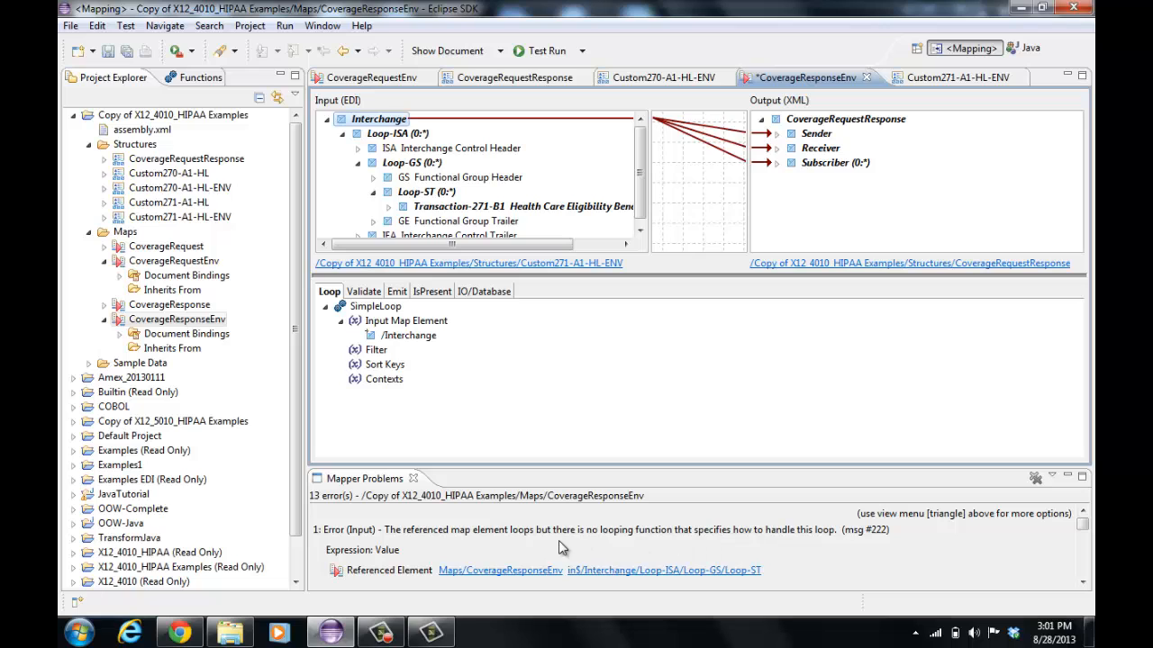
{"action": "left_click", "coordinate": [695, 576]}
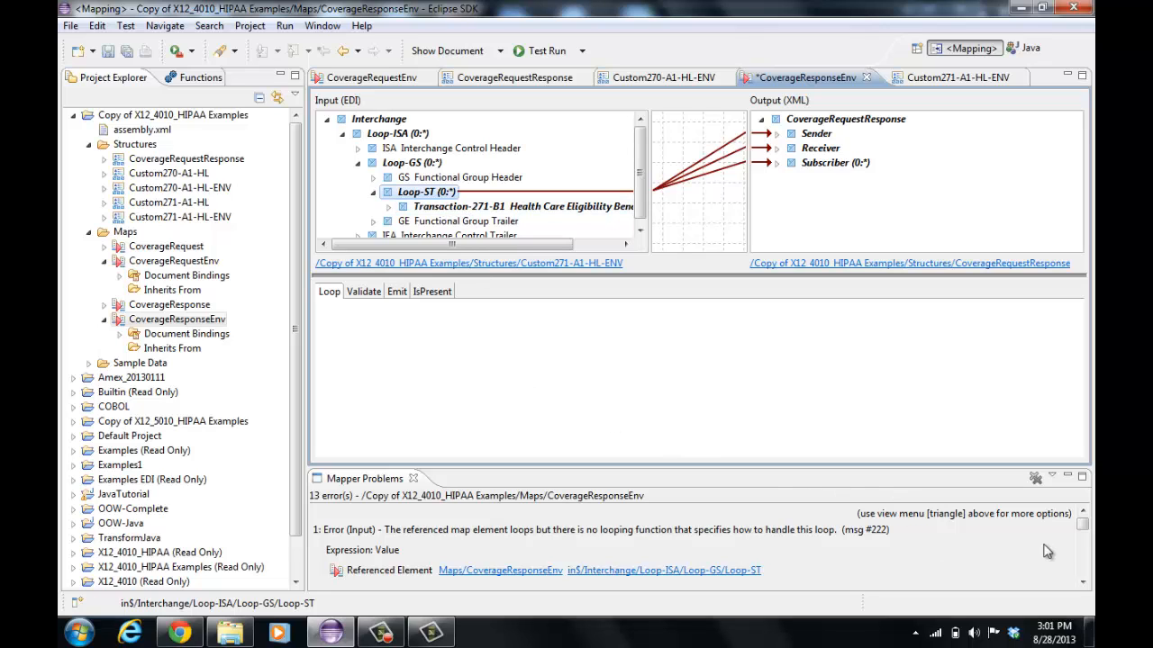
{"action": "left_click", "coordinate": [1083, 583]}
{"action": "left_click", "coordinate": [1084, 582]}
{"action": "left_click", "coordinate": [1085, 582]}
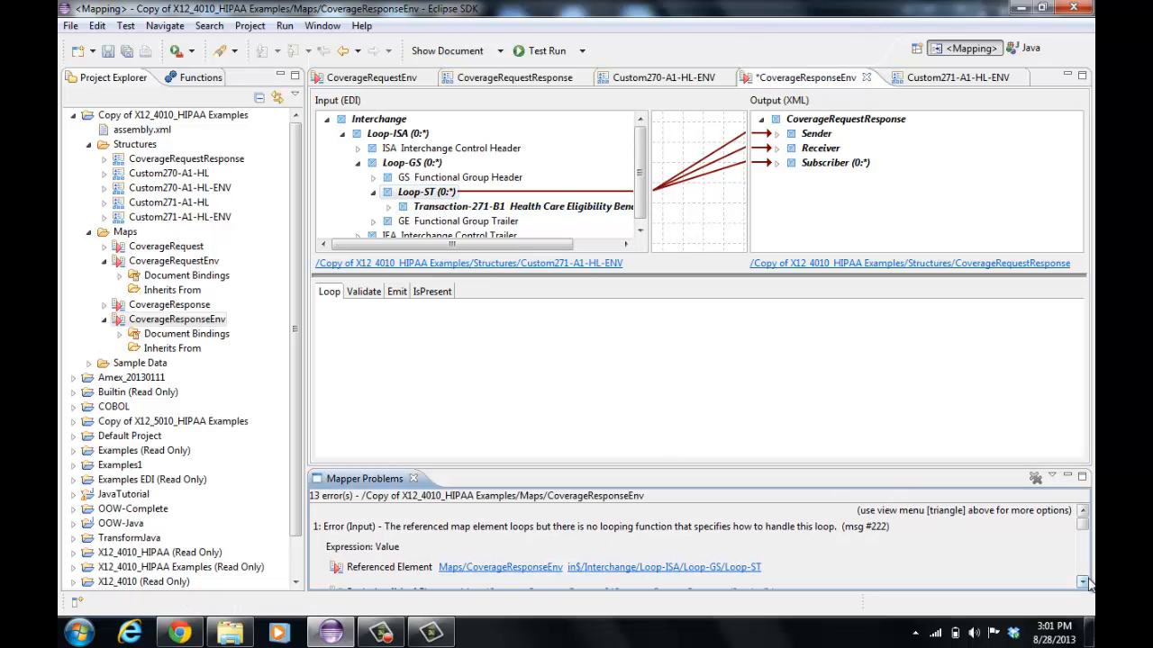
{"action": "left_click", "coordinate": [1087, 581]}
{"action": "left_click", "coordinate": [1087, 581]}
{"action": "left_click", "coordinate": [1087, 581]}
{"action": "left_click", "coordinate": [1087, 581]}
{"action": "left_click", "coordinate": [1084, 582]}
{"action": "left_click", "coordinate": [1084, 582]}
{"action": "left_click", "coordinate": [1084, 581]}
{"action": "left_click", "coordinate": [1085, 581]}
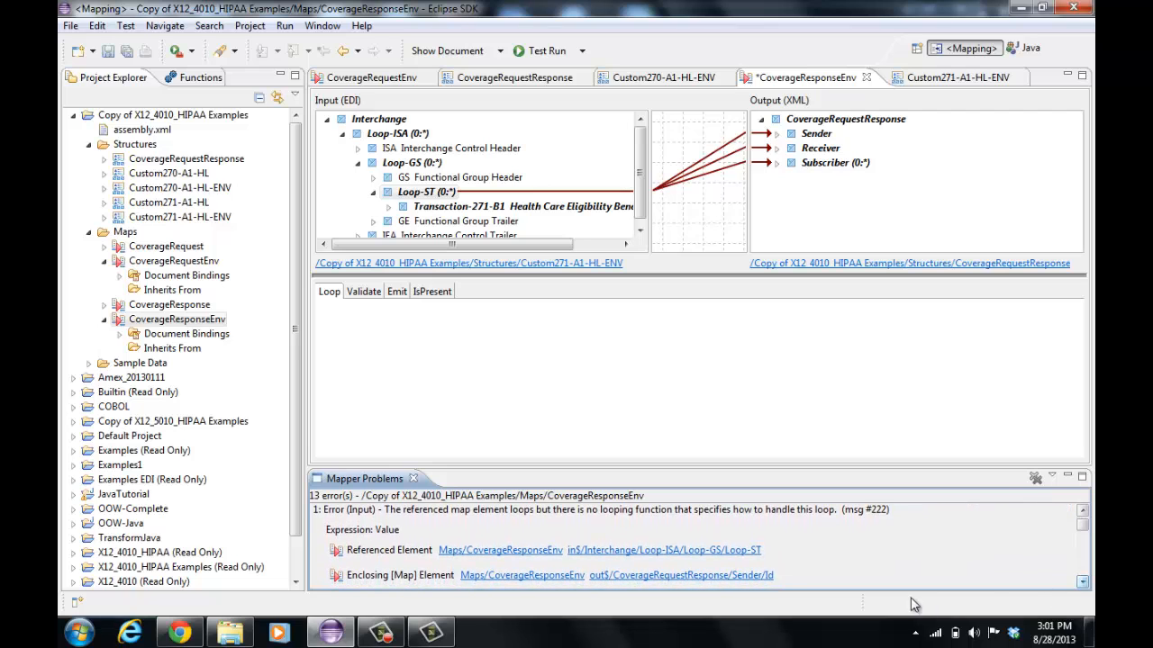
- Inspect the expressions of the output elements Sender/Id, Sender and CoverageRequestResponse, and close the Mapper Problems view
{"action": "left_click", "coordinate": [744, 576]}
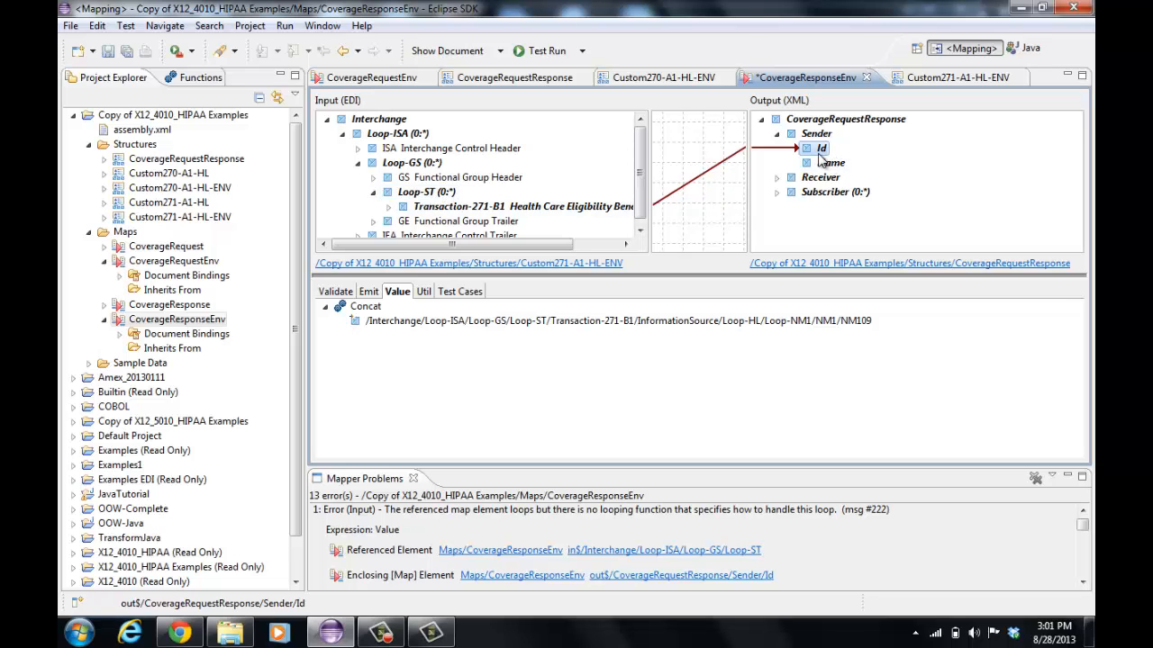
{"action": "left_click", "coordinate": [818, 135]}
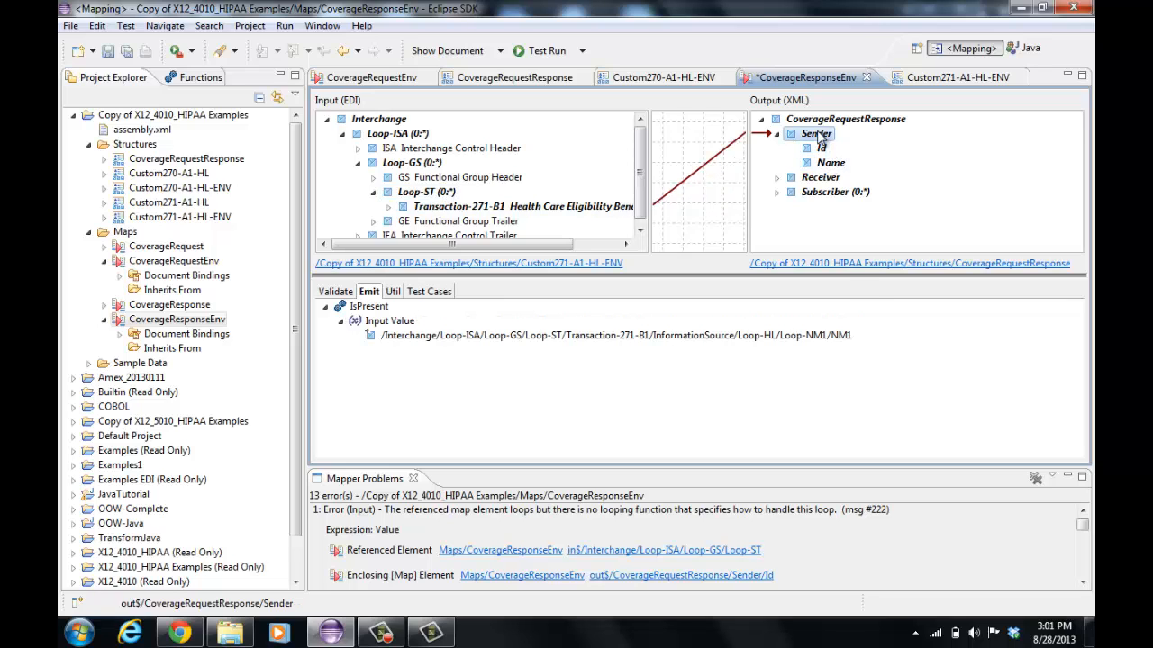
{"action": "left_click", "coordinate": [822, 147]}
{"action": "left_click", "coordinate": [818, 135]}
{"action": "left_click", "coordinate": [838, 122]}
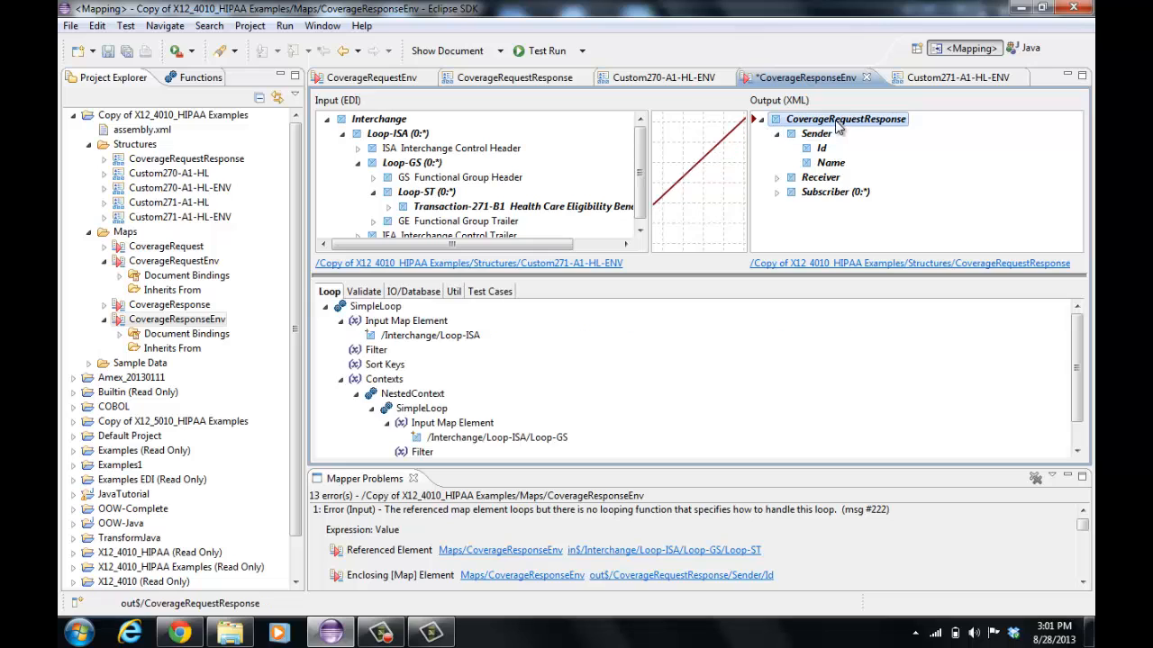
{"action": "left_click", "coordinate": [412, 478]}
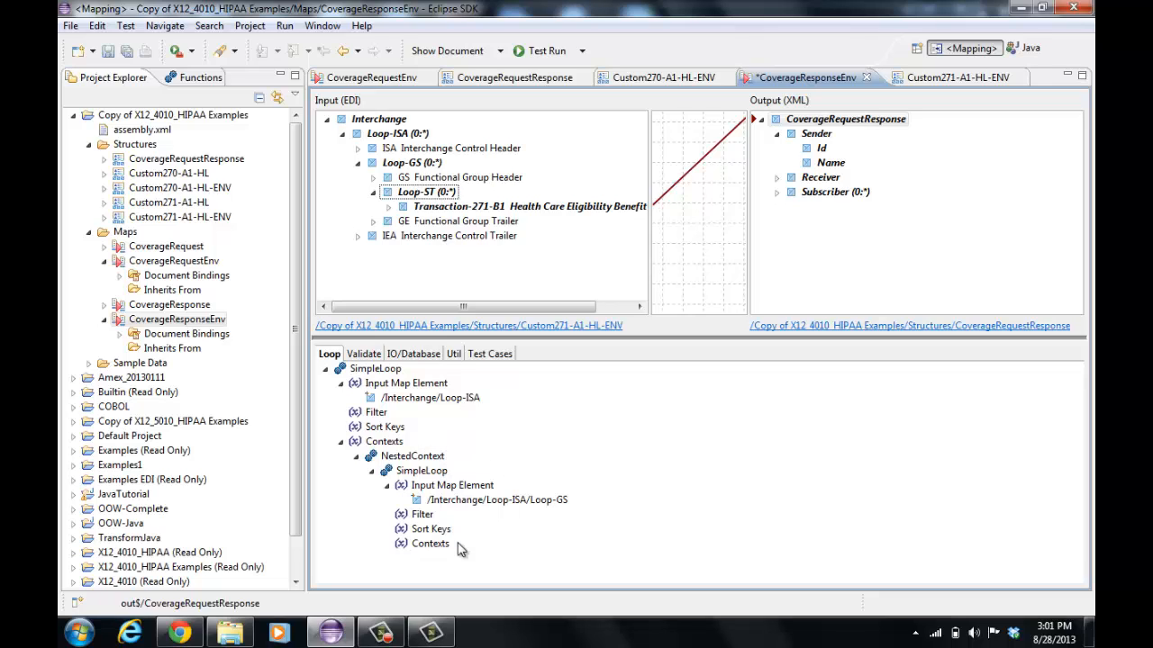
- Copy the NestedContext function in CoverageRequestResponse's loop expression into the Contexts of the Loop-GS SimpleLoop
{"action": "right_click", "coordinate": [430, 462]}
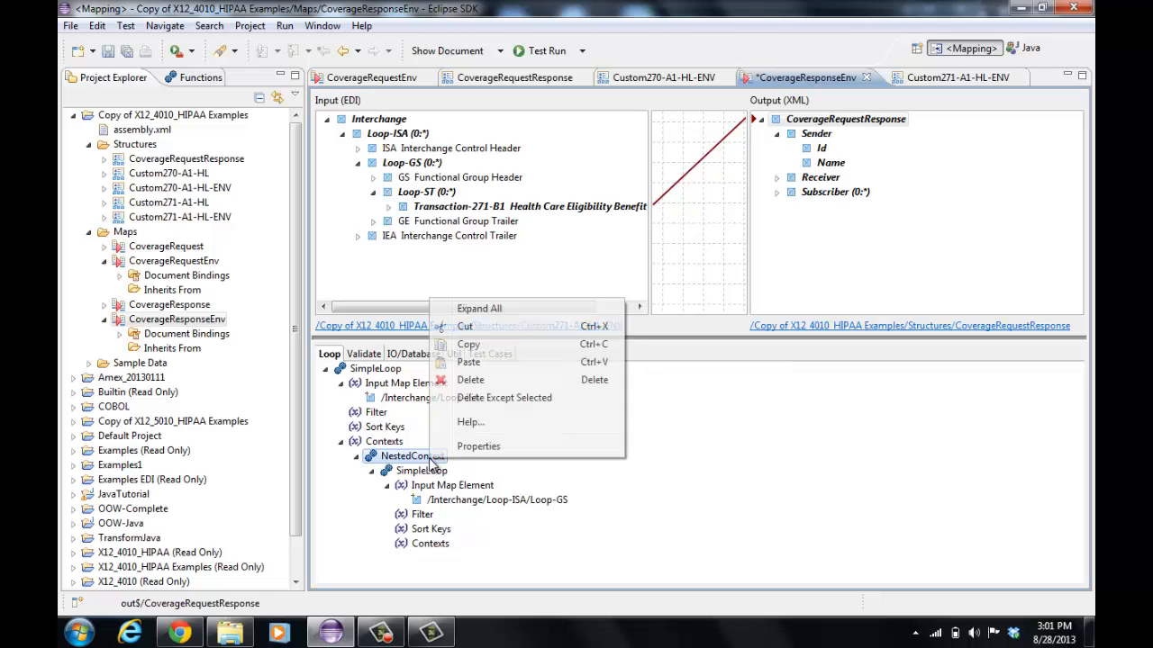
{"action": "left_click", "coordinate": [516, 349]}
{"action": "left_click", "coordinate": [439, 546]}
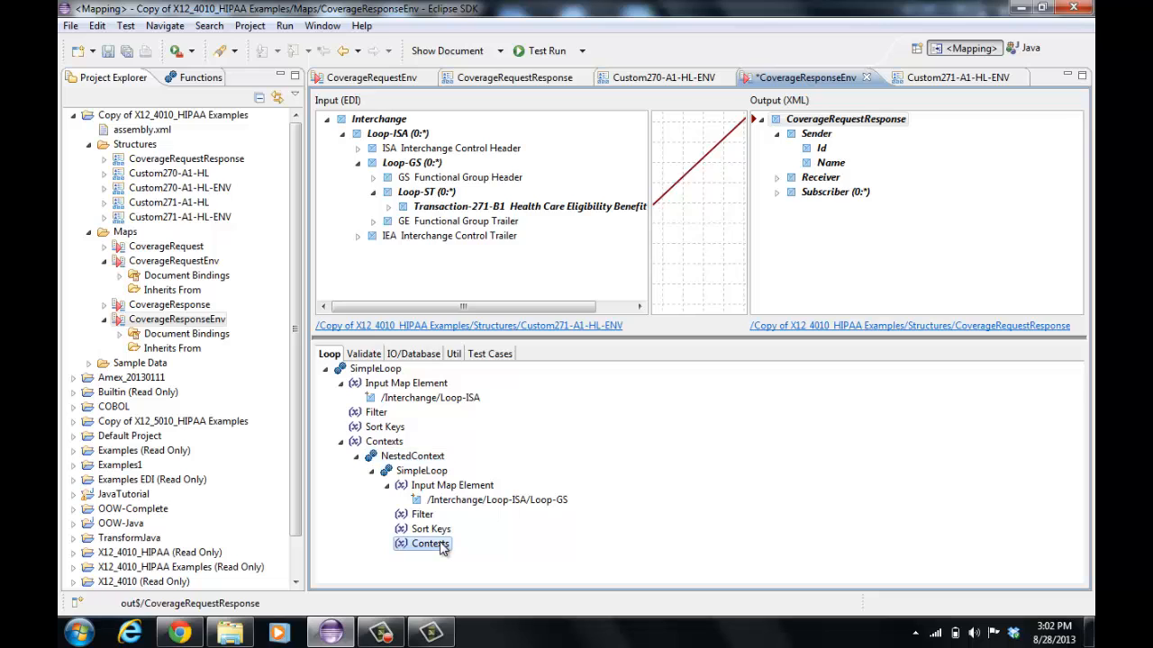
{"action": "right_click", "coordinate": [441, 546]}
{"action": "left_click", "coordinate": [464, 552]}
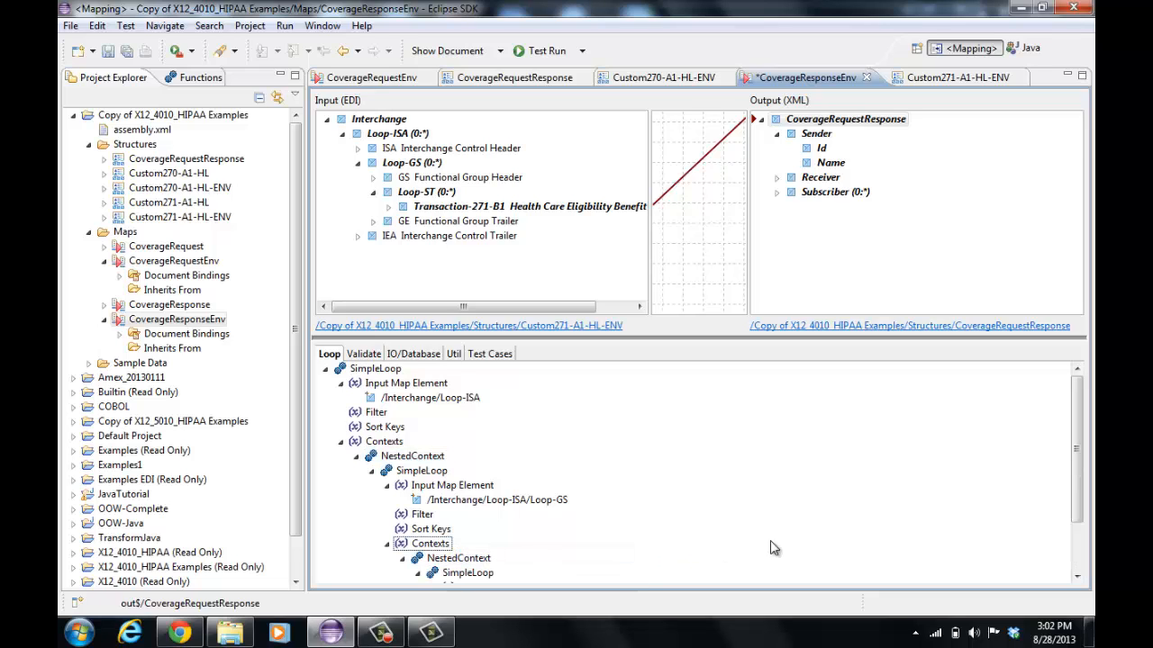
- Replace the Loop-GS reference in the innermost SimpleLoop's Input Map Element with the input element Loop-ST
{"action": "left_click_drag", "start_coordinate": [1077, 480], "coordinate": [1077, 528]}
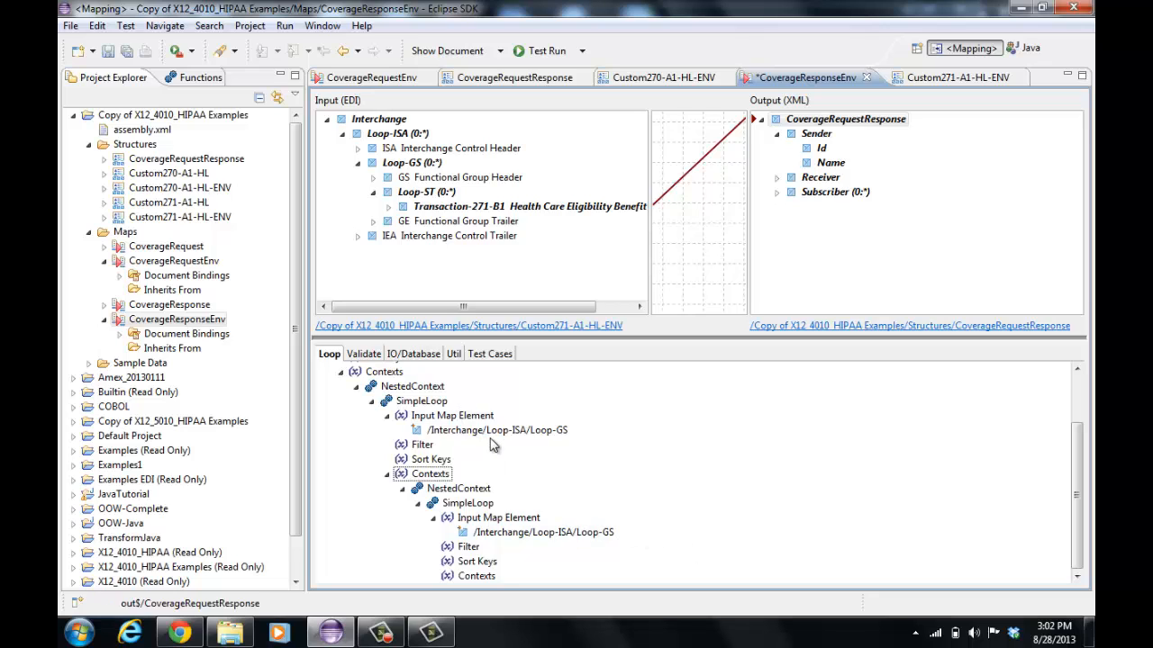
{"action": "right_click", "coordinate": [611, 540]}
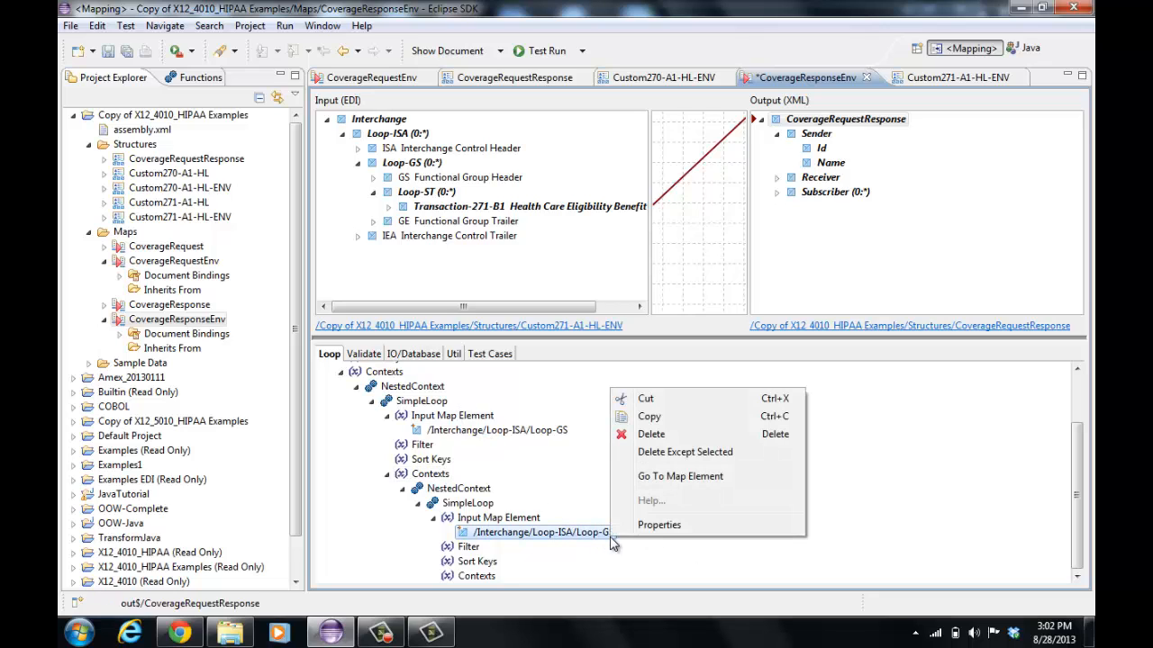
{"action": "left_click", "coordinate": [658, 434]}
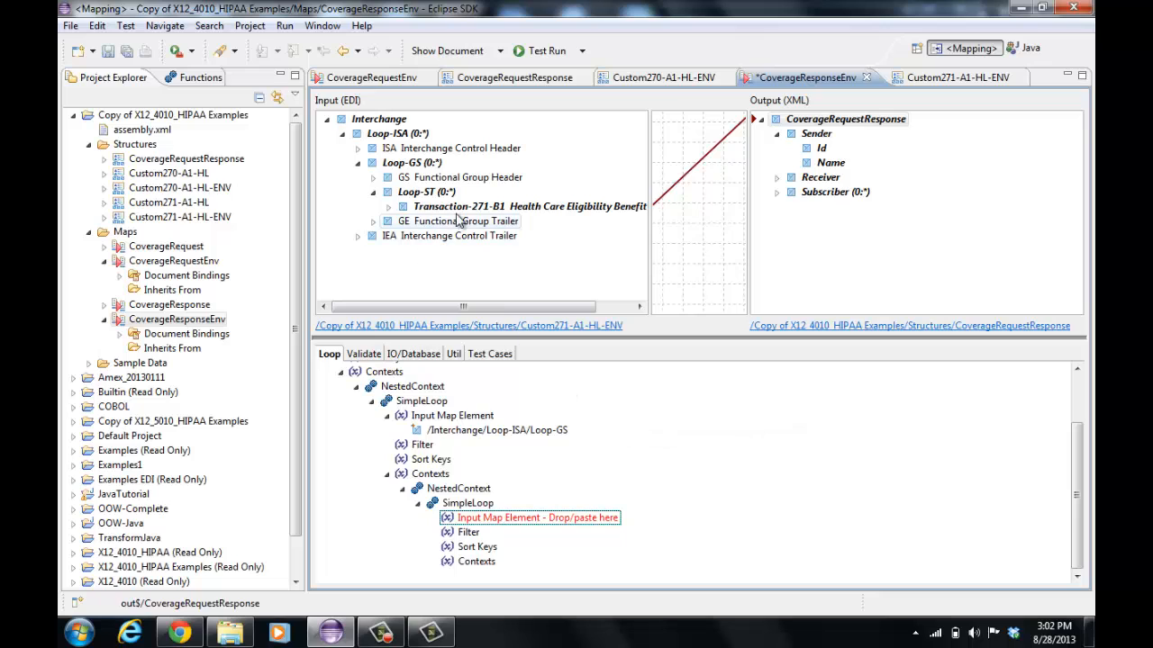
{"action": "left_click_drag", "start_coordinate": [441, 190], "coordinate": [603, 528]}
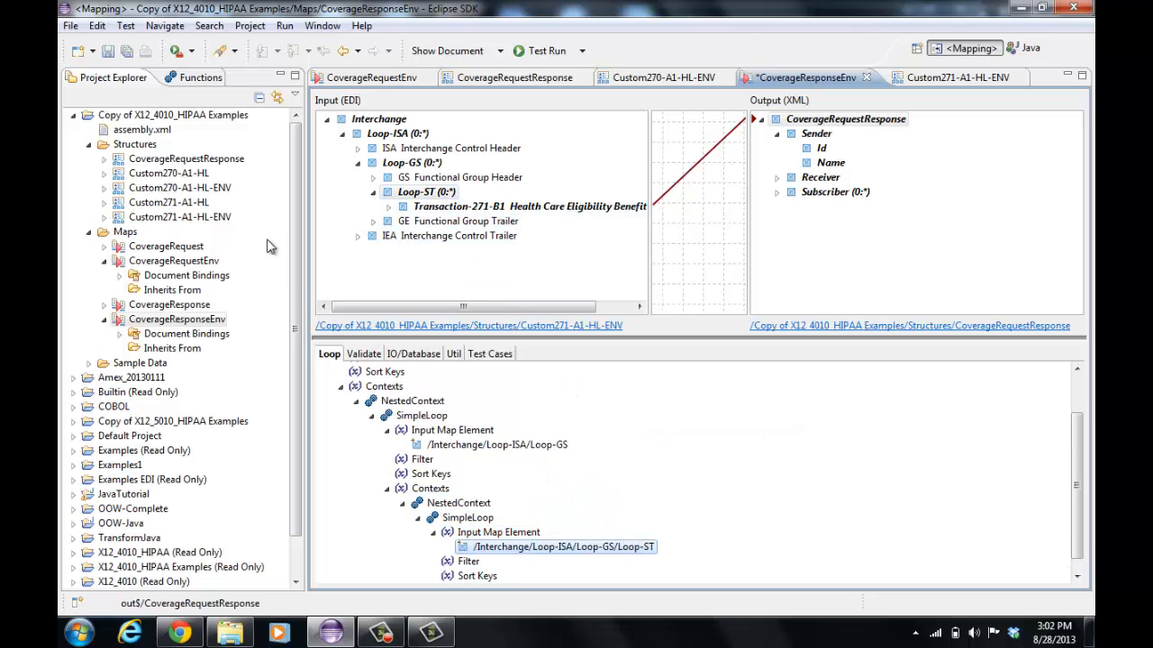
- Save the CoverageResponseEnv map, test run it, and close the output after reviewing it
{"action": "left_click", "coordinate": [107, 50]}
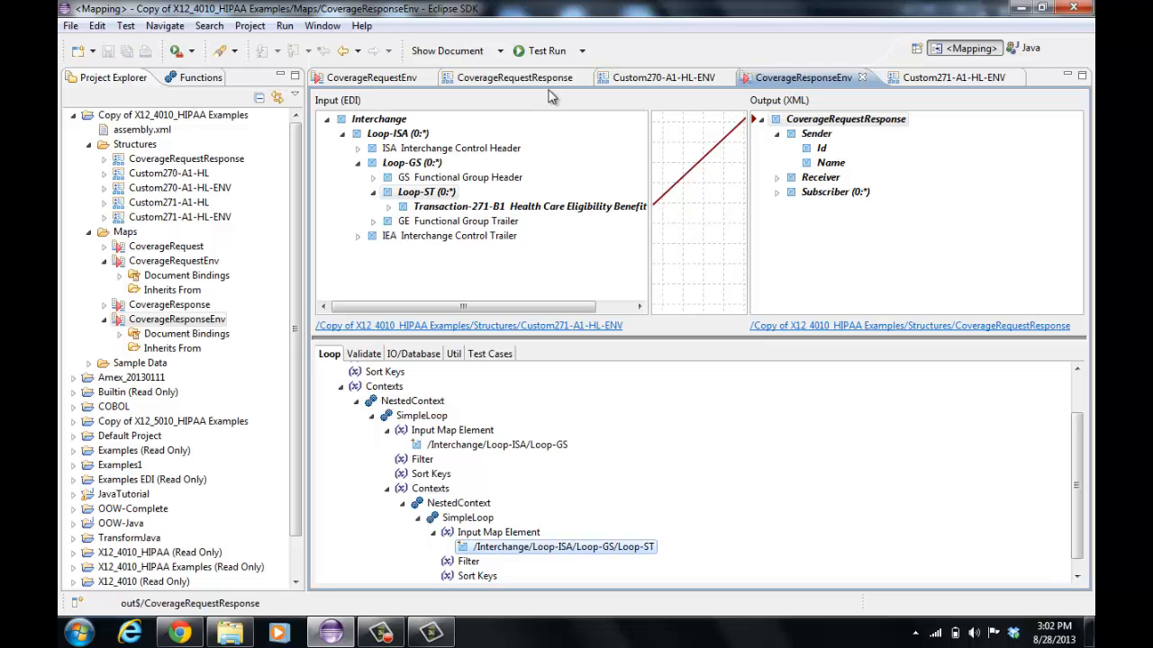
{"action": "left_click", "coordinate": [543, 51]}
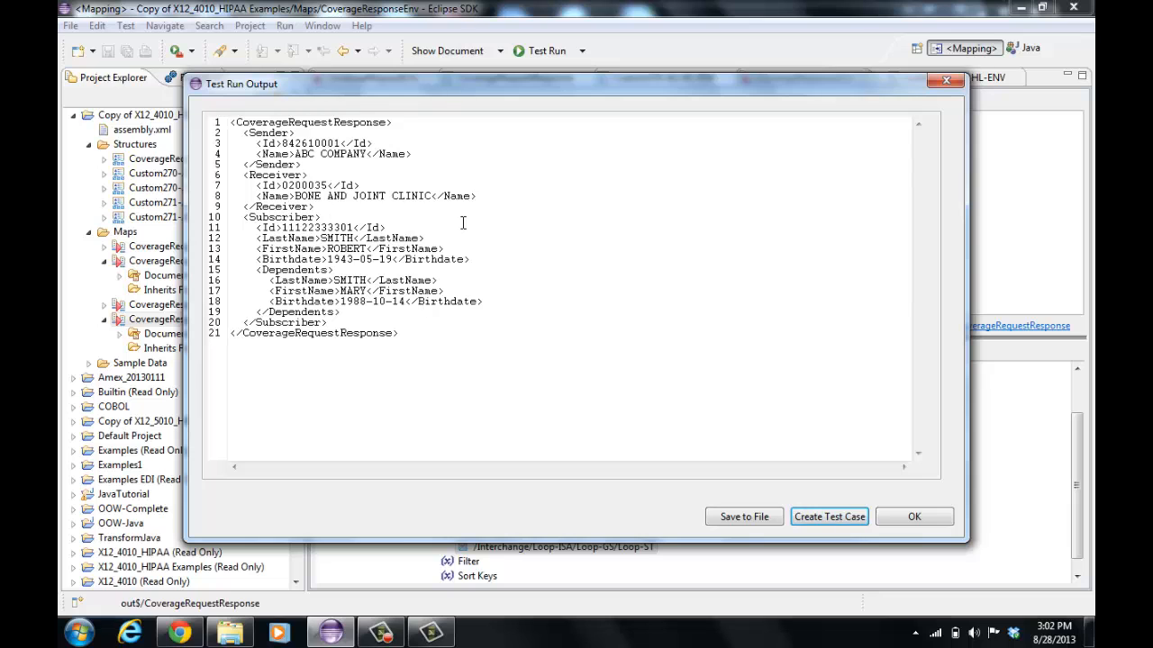
{"action": "left_click", "coordinate": [893, 524]}
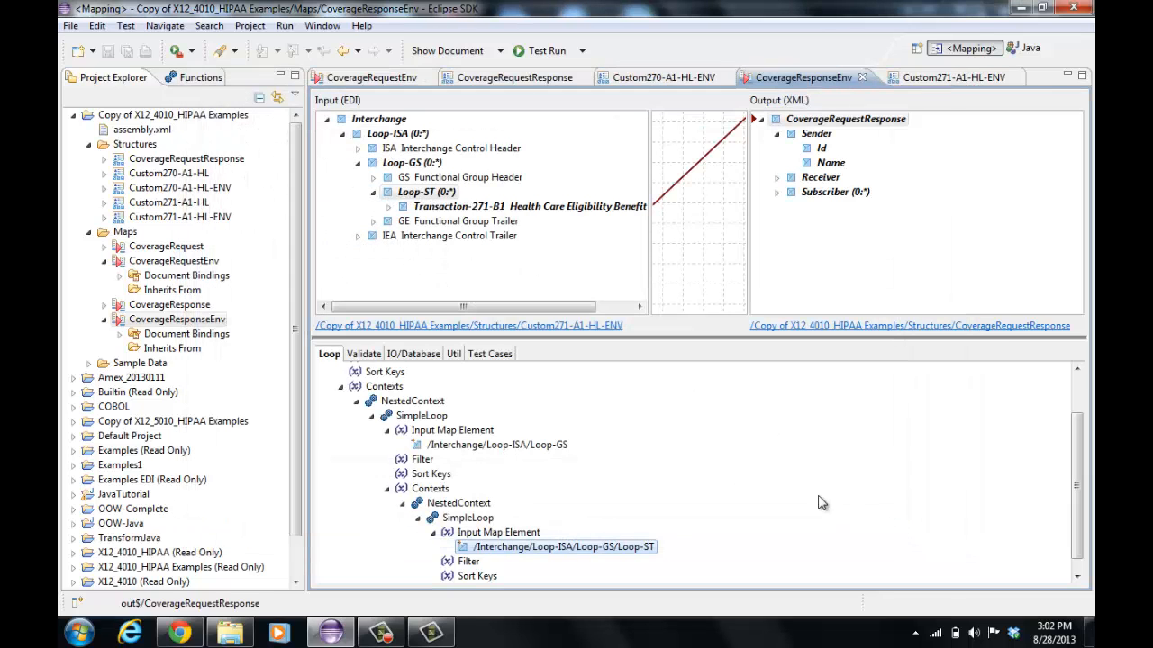